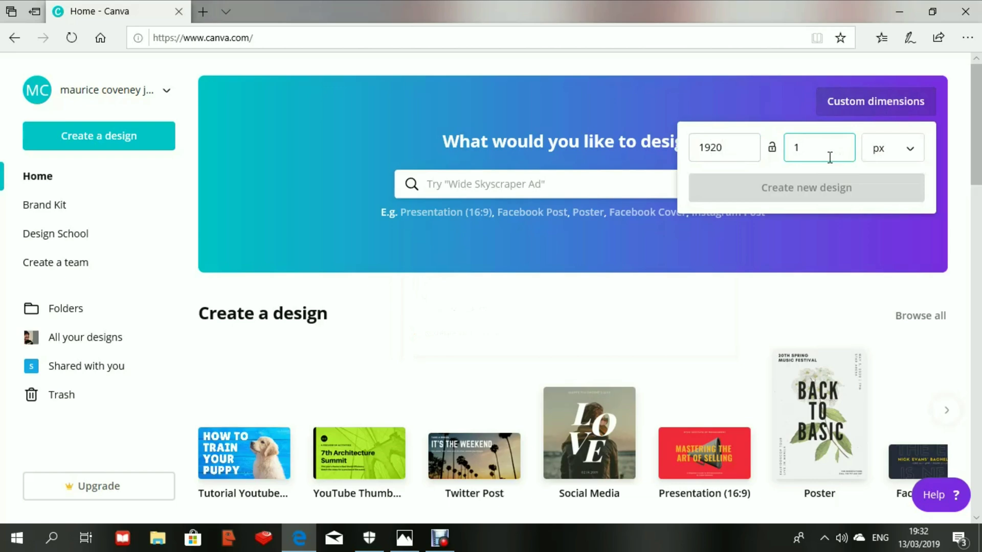
Set the custom height to 1080 px and create the new 1920 × 1080 px design.
text(80)
click(812, 189)
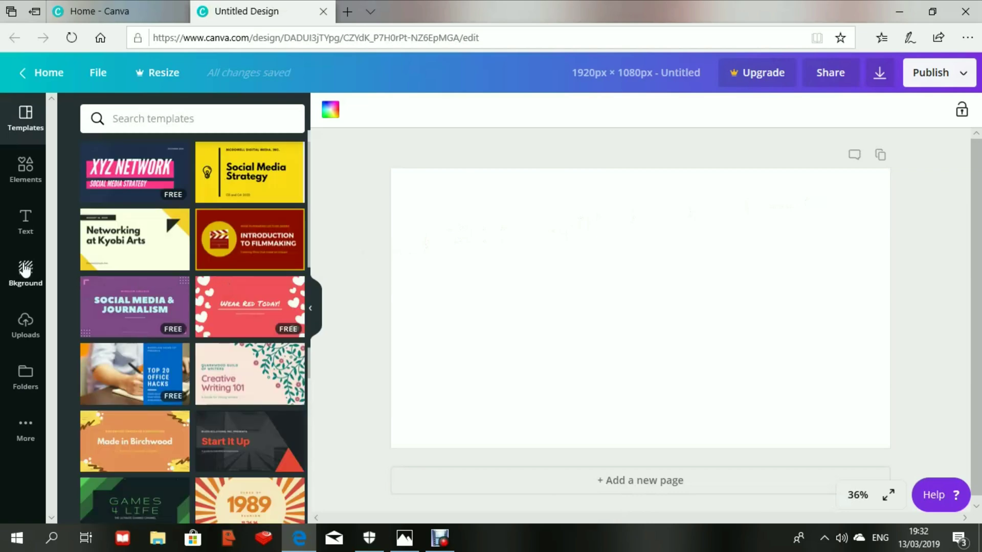
Add the uploaded photo of the pointing man in the black hat and enlarge it to cover the whole page.
click(23, 335)
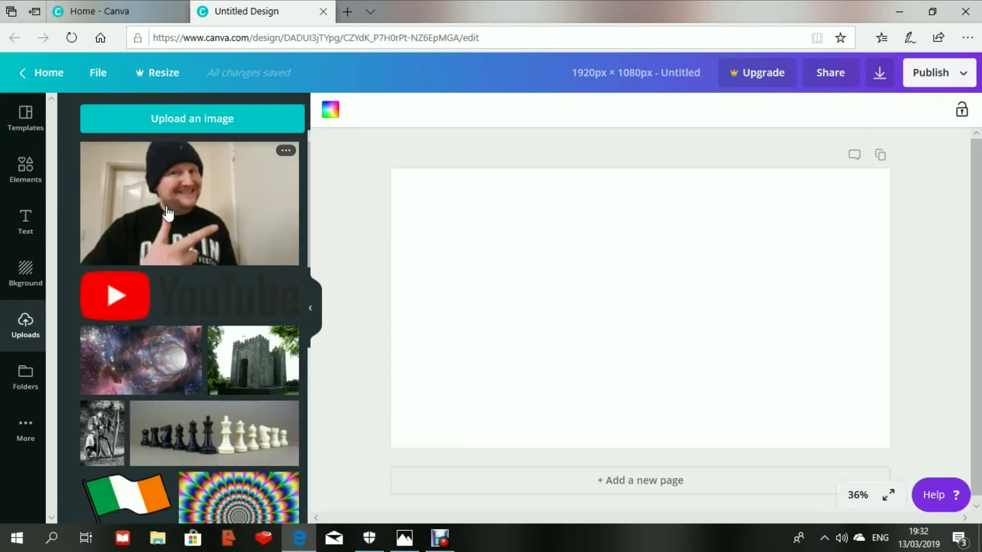
drag(428, 239, 525, 265)
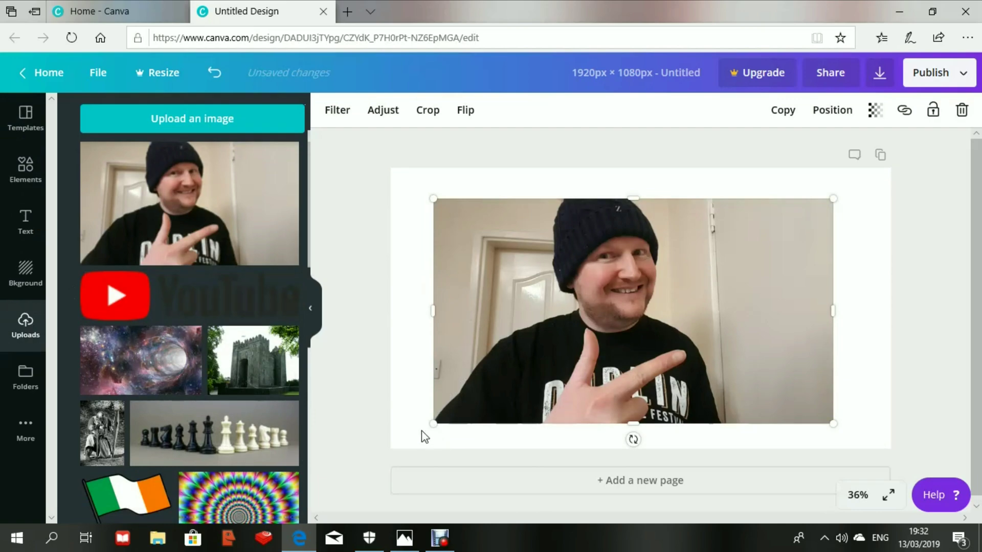
drag(387, 459, 364, 466)
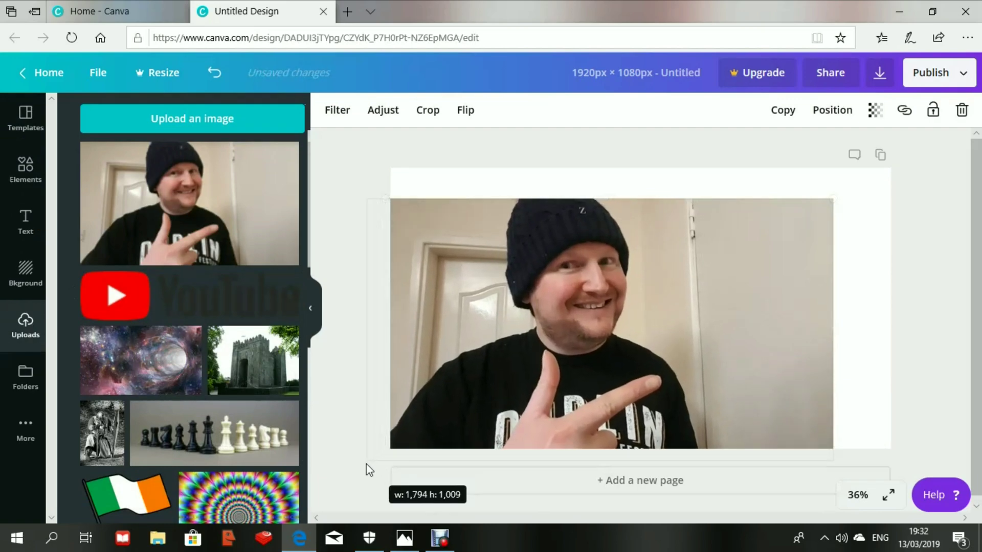
drag(833, 199, 899, 167)
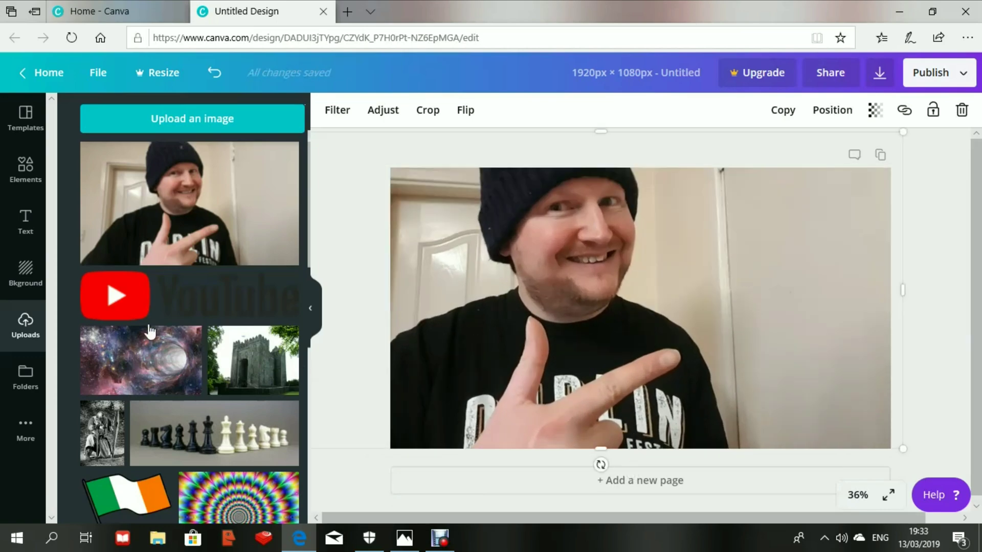
Add the recently used rounded square from the elements and move it over the right side of the photo.
click(27, 176)
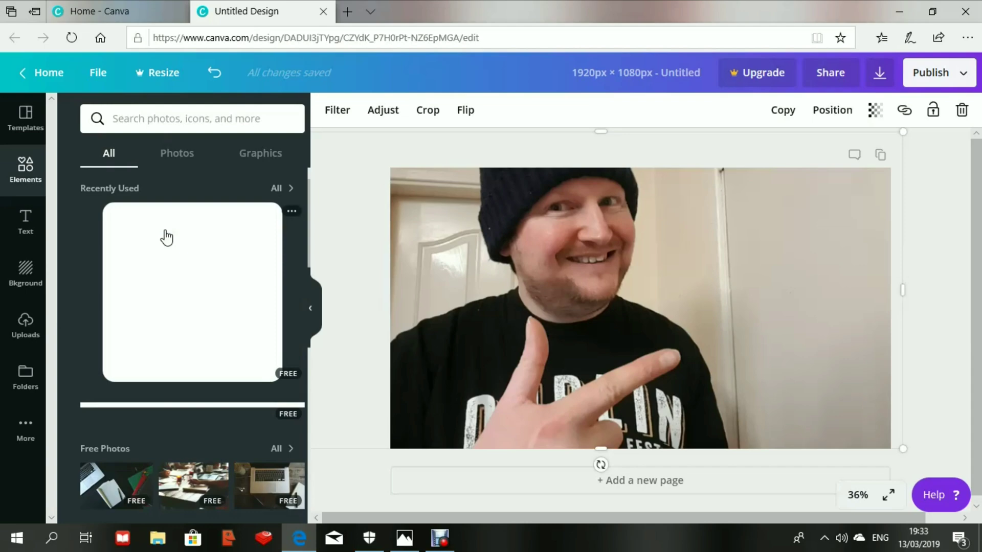
click(168, 261)
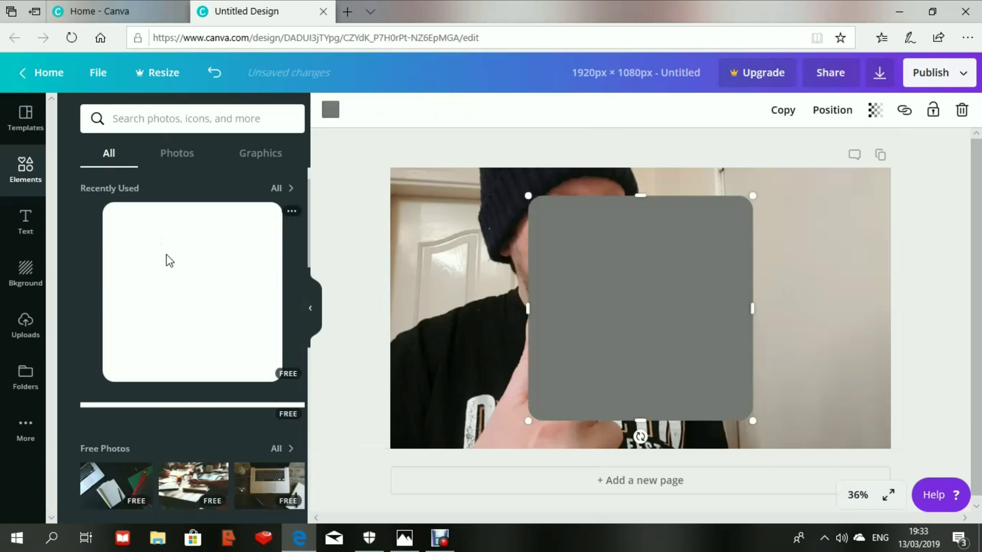
drag(607, 269, 739, 255)
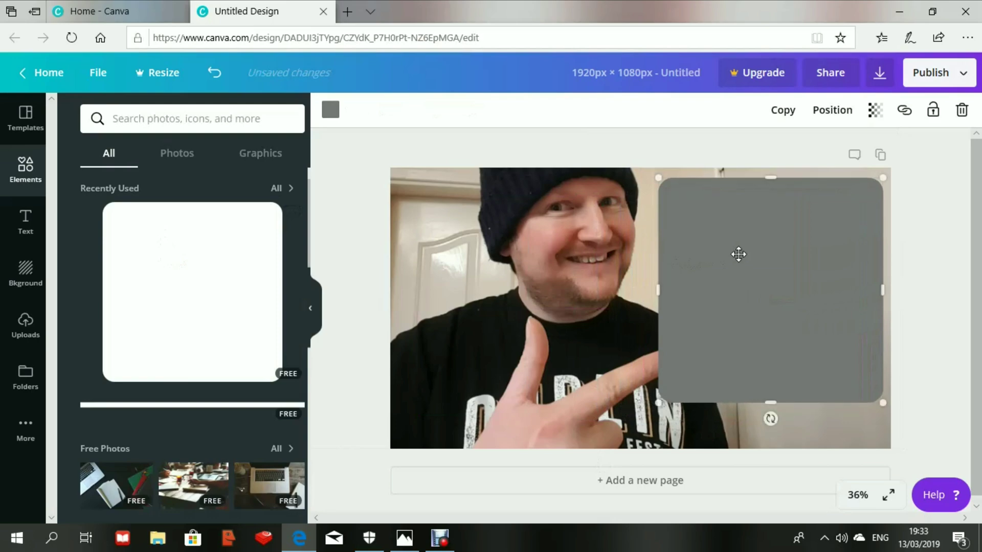
Try blue, purple, green, red and light grey fills on the rounded square, ending with the medium grey.
click(331, 111)
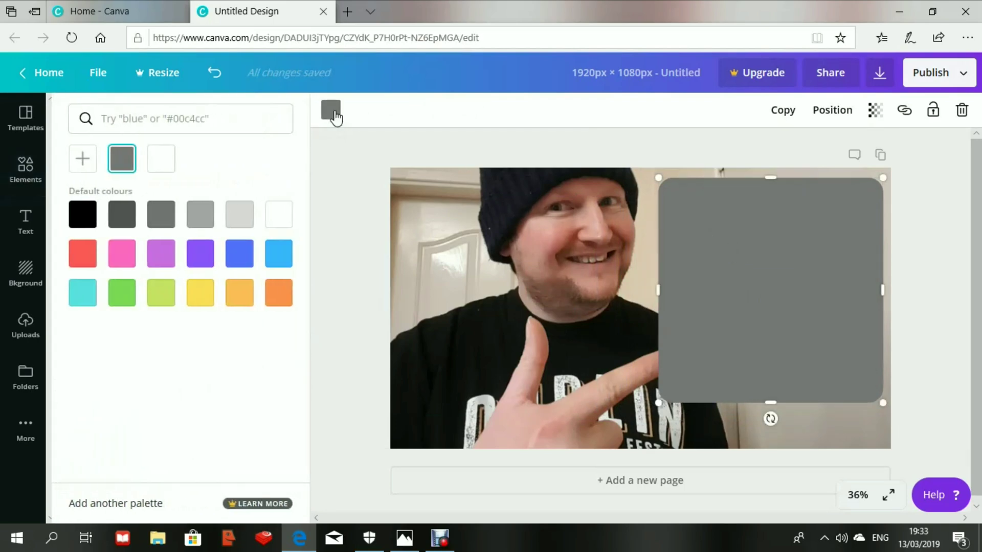
click(239, 261)
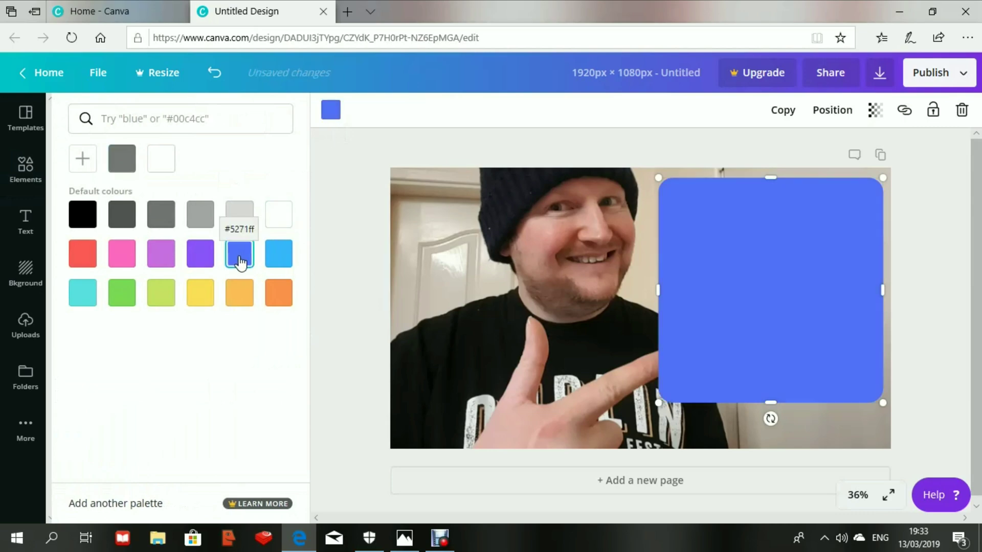
click(199, 267)
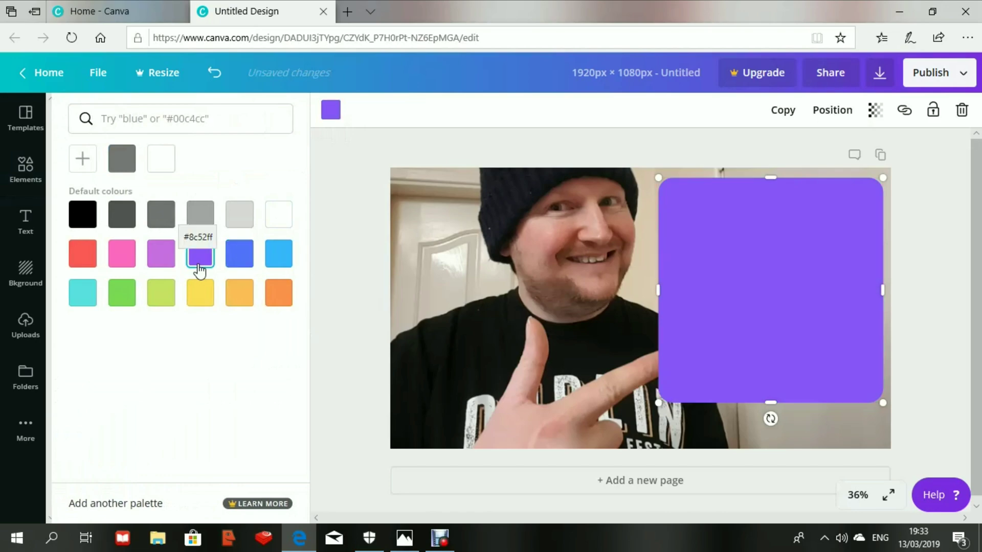
click(169, 264)
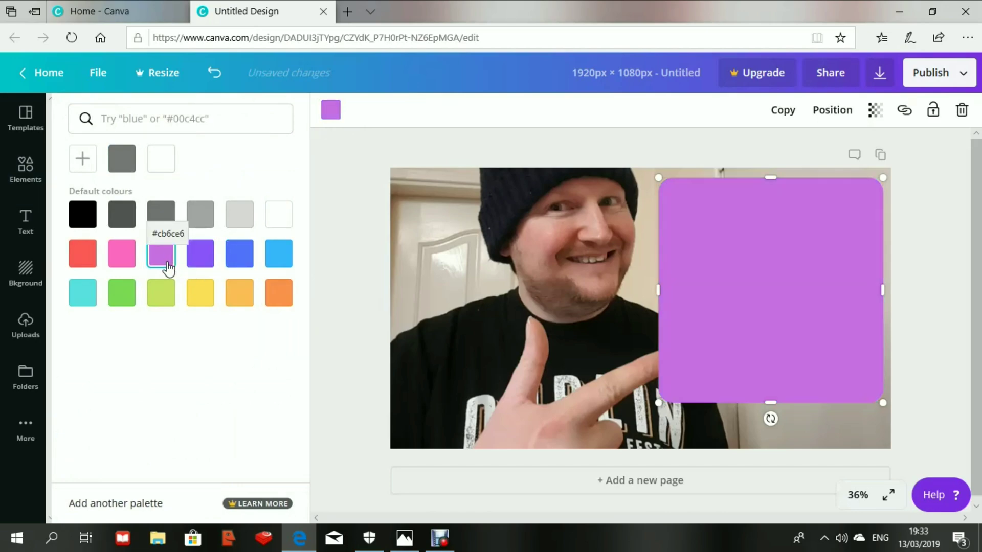
click(158, 302)
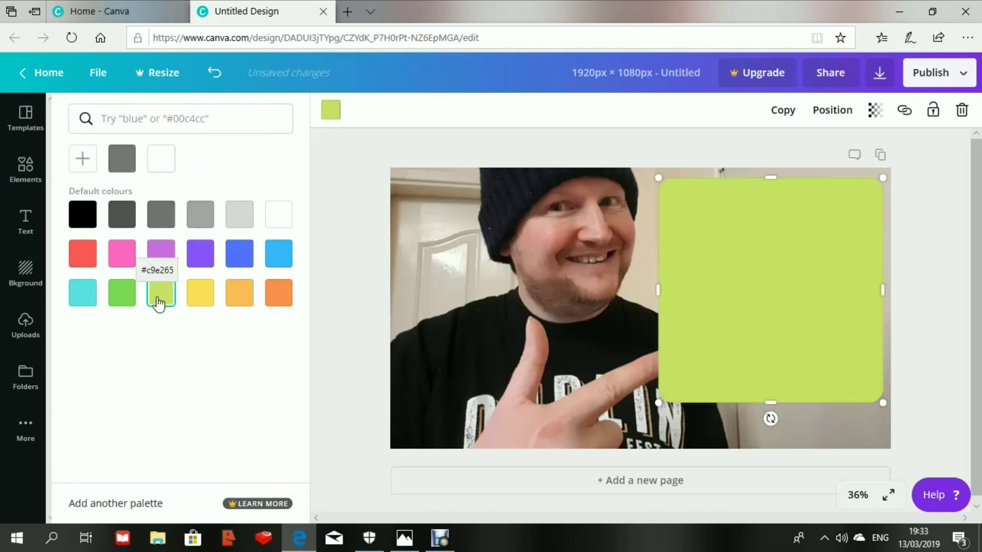
click(128, 303)
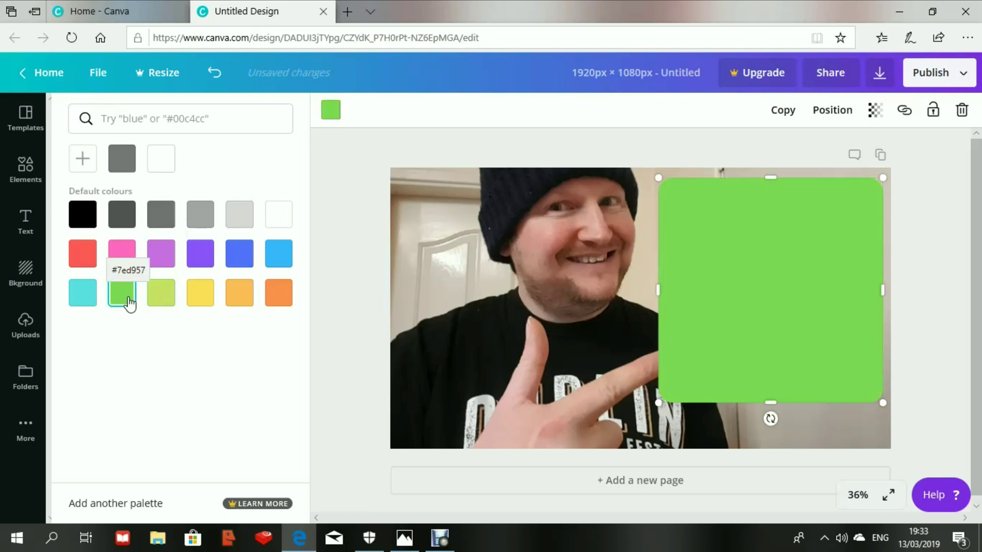
click(86, 266)
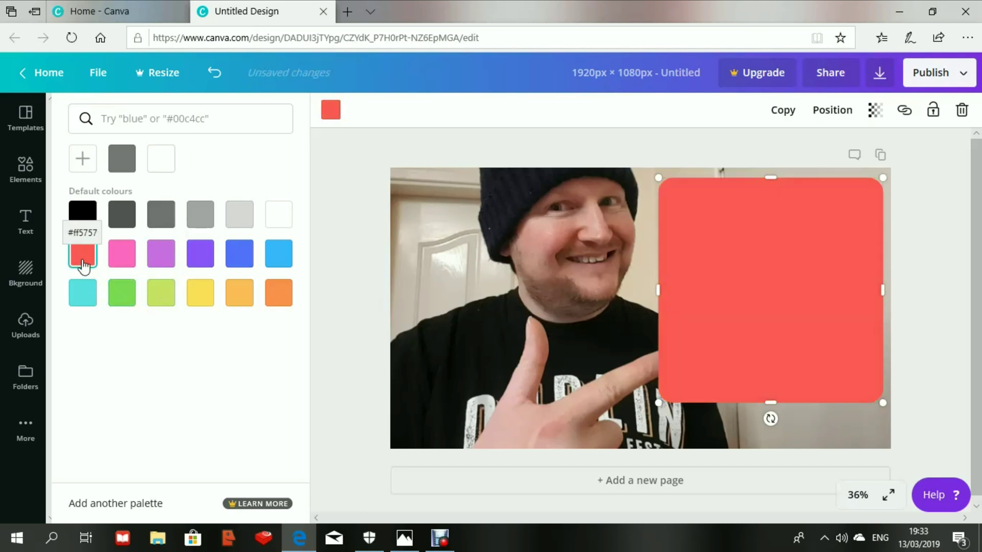
click(242, 219)
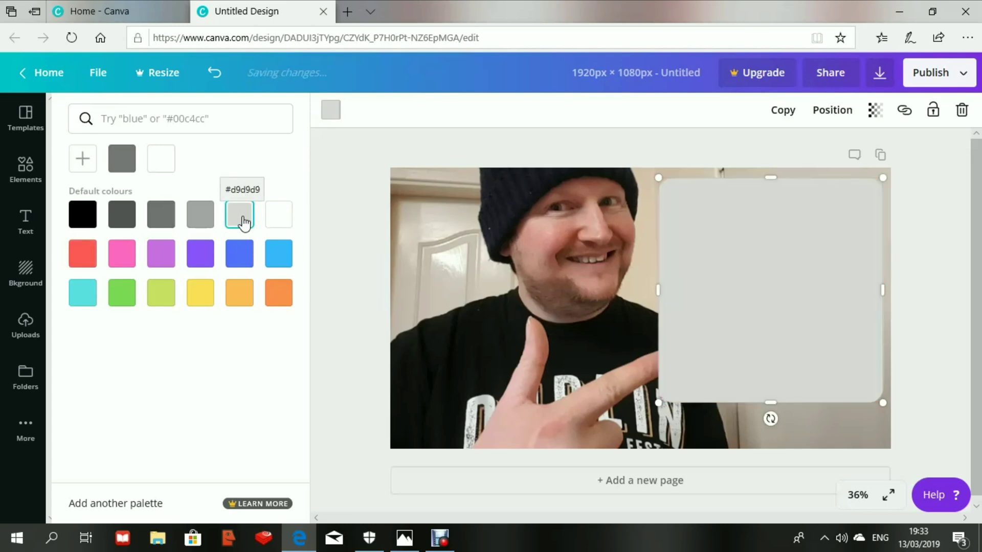
click(198, 220)
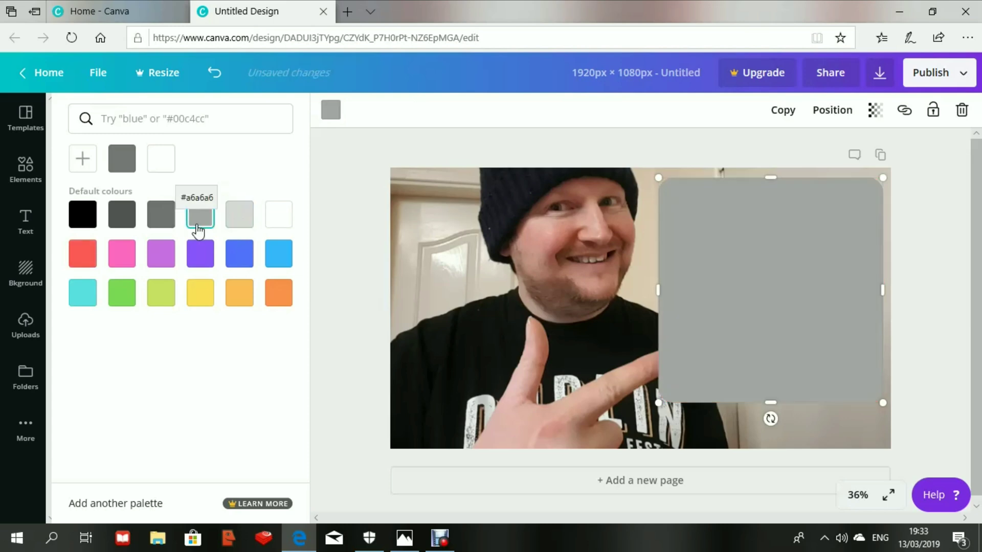
click(167, 221)
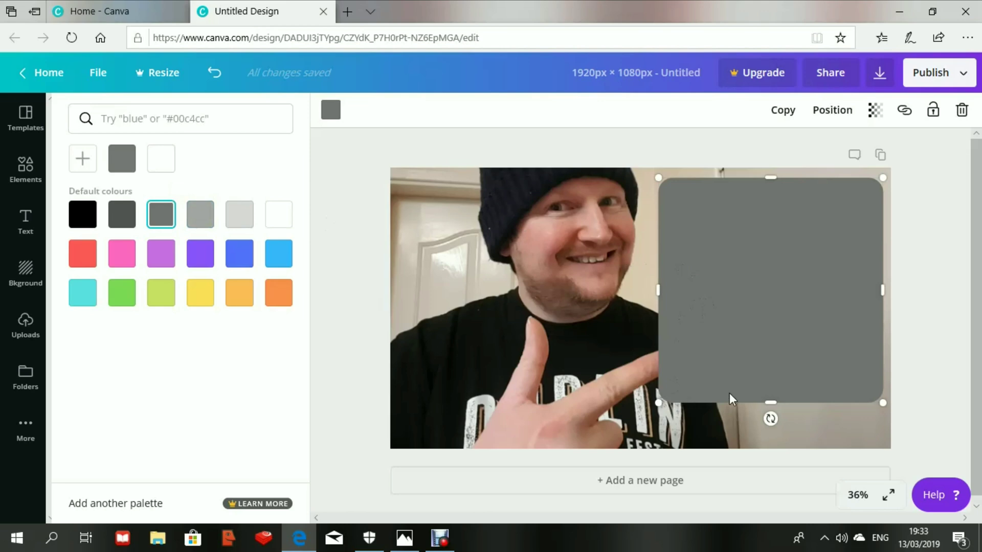
Stretch the grey shape downward to about 988 px high and narrow it from its left edge to clear the pointing finger.
drag(769, 402, 768, 437)
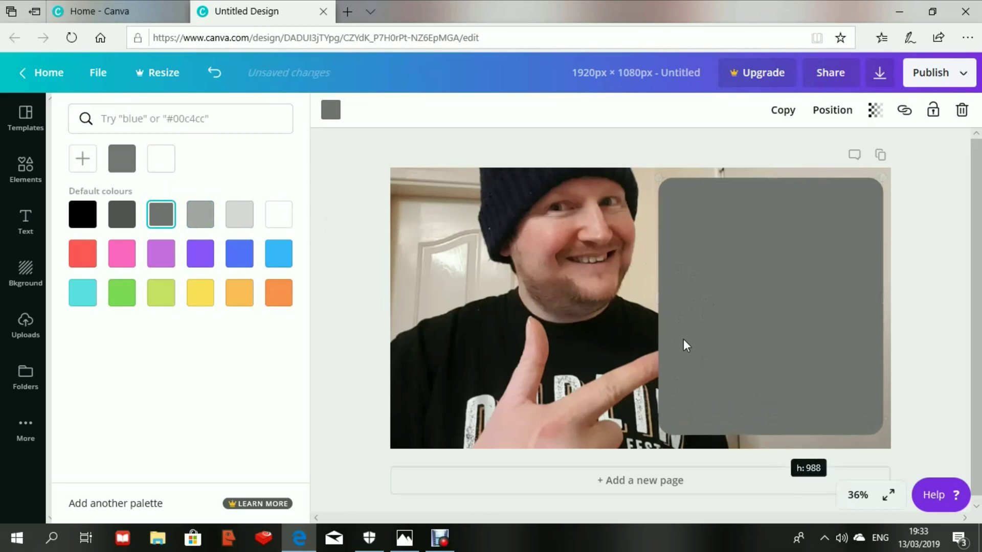
drag(659, 305, 689, 309)
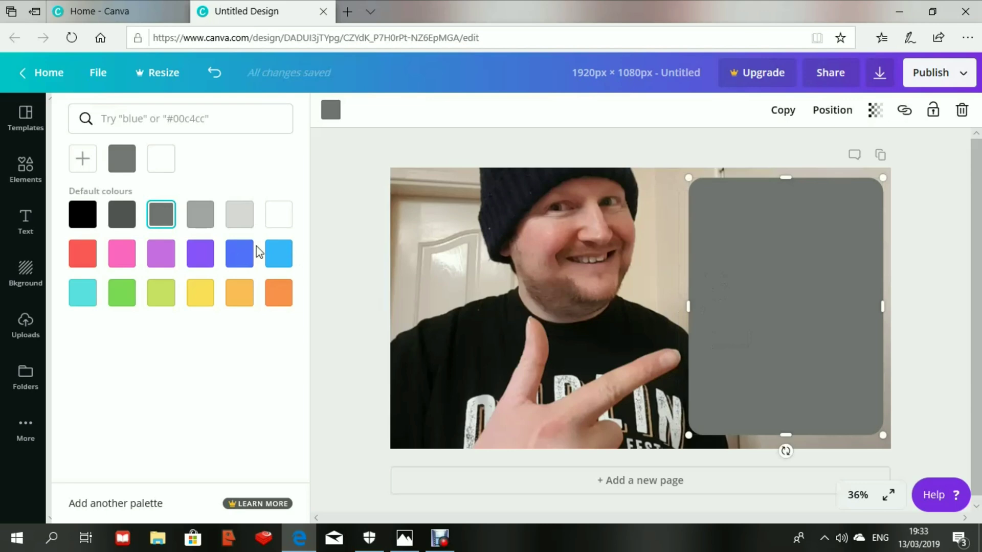
Add a heading text box to the page and set its font size to 32.
click(23, 232)
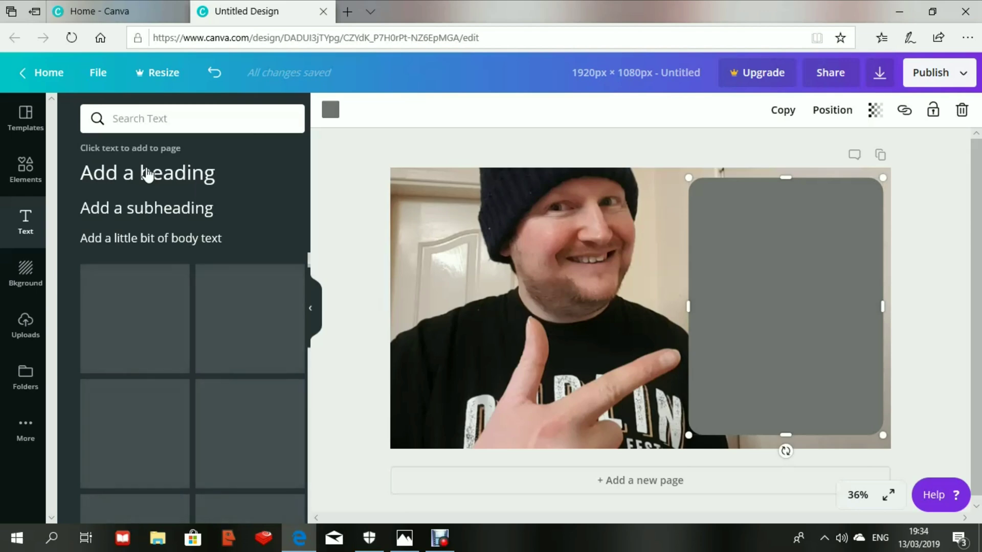
click(147, 174)
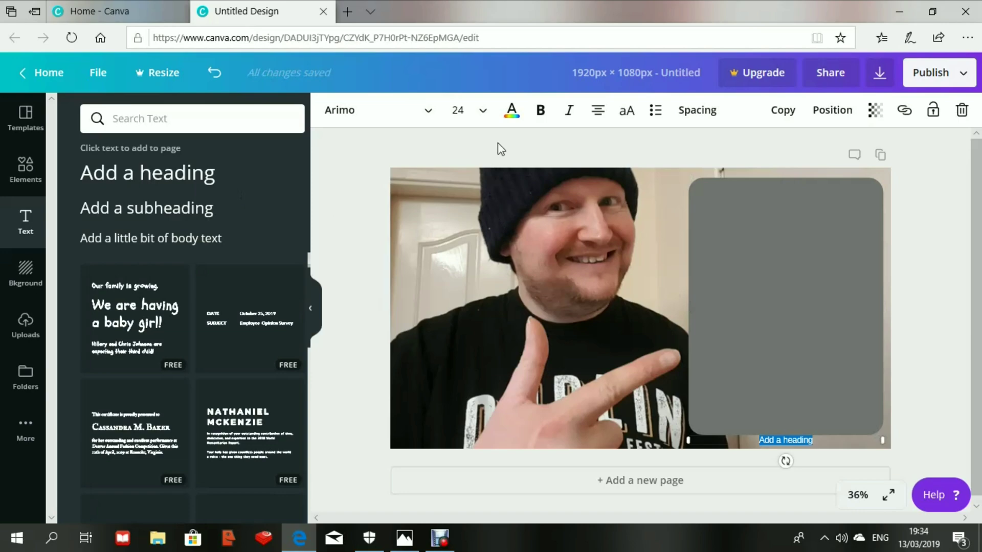
click(483, 111)
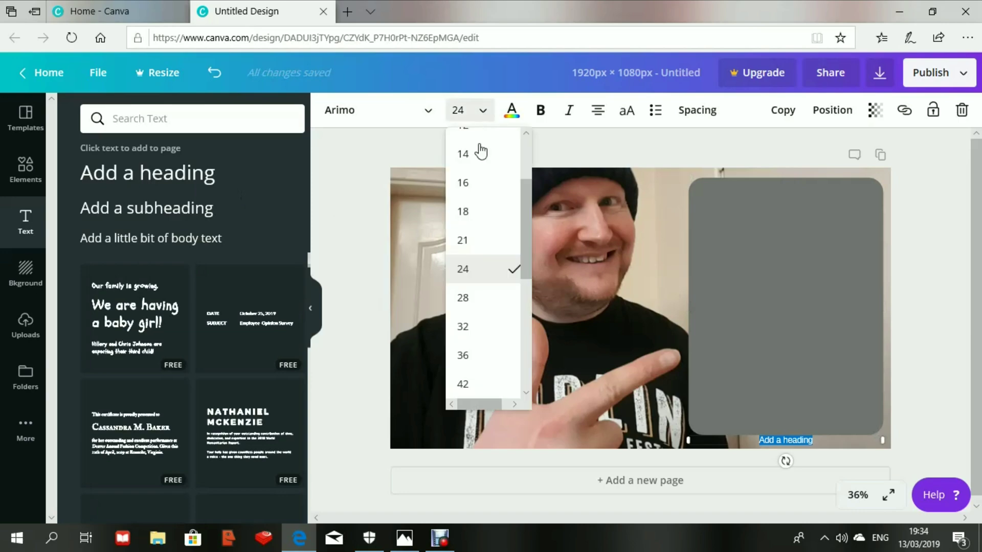
click(463, 326)
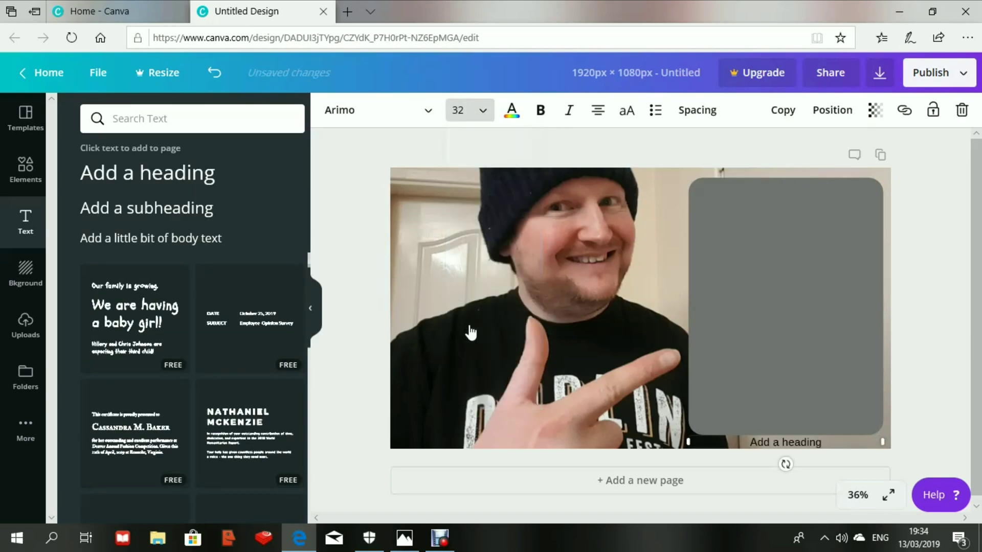
Replace the placeholder heading text with "HOW TO CREATE" in capitals.
drag(824, 442, 735, 445)
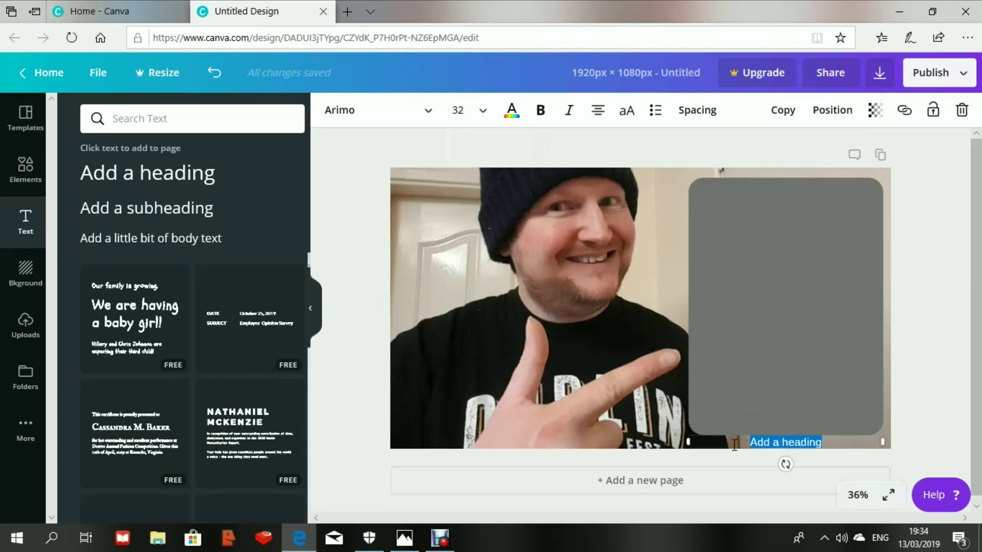
text(how)
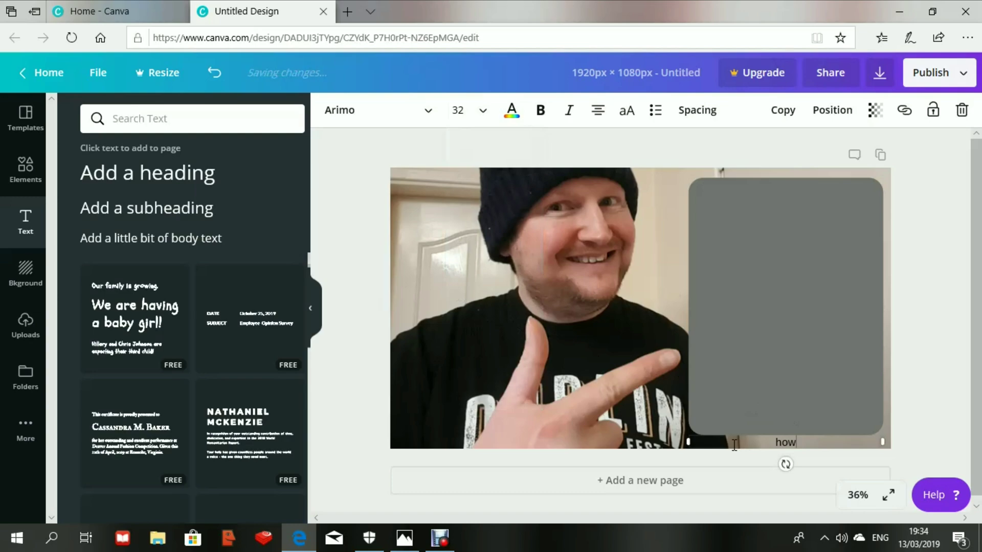
key(Caps_Lock)
text(HOW )
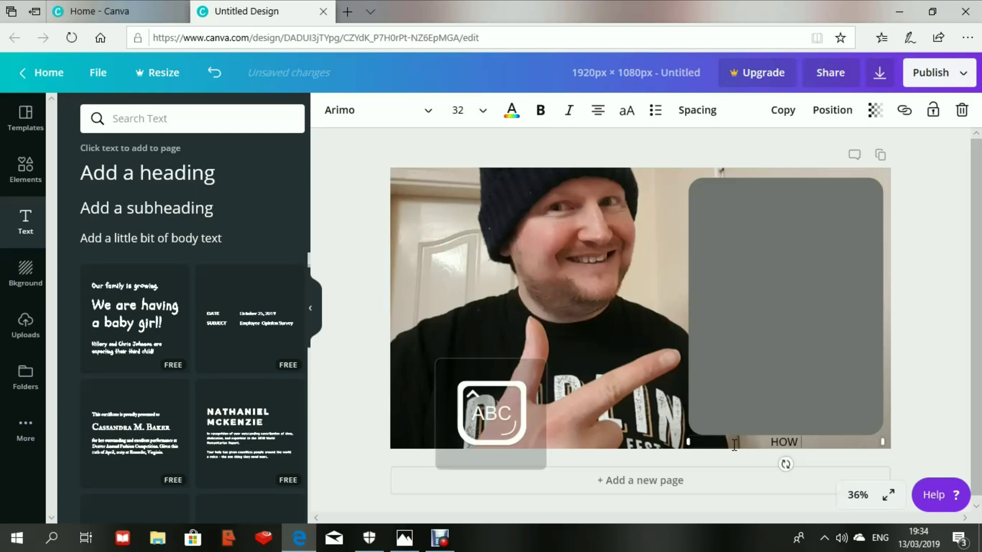
text(TO CREATE )
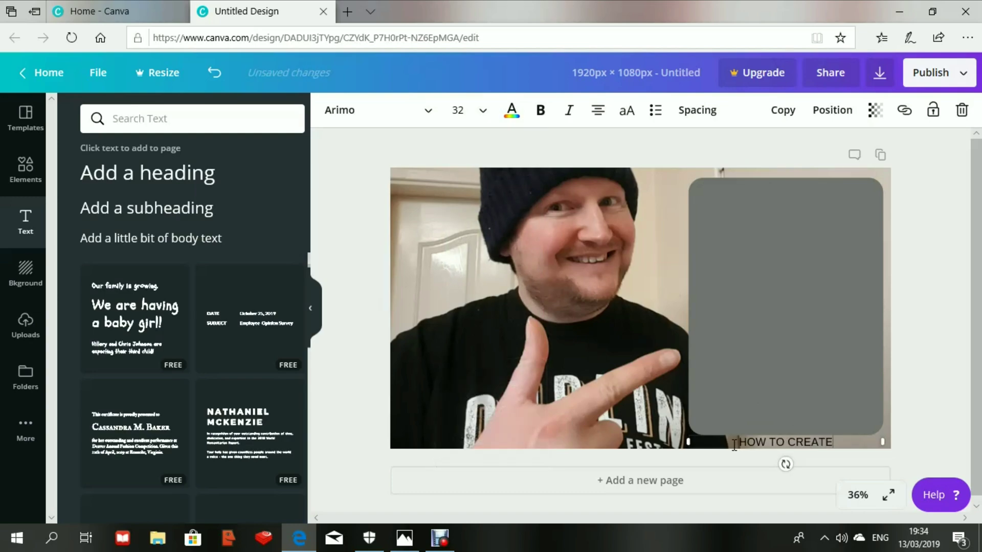
text(A)
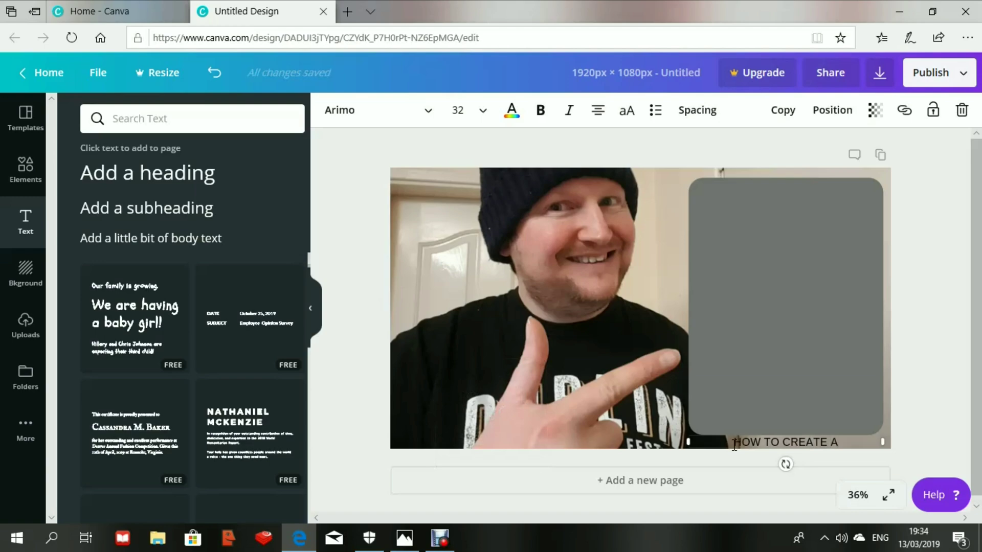
key(BackSpace)
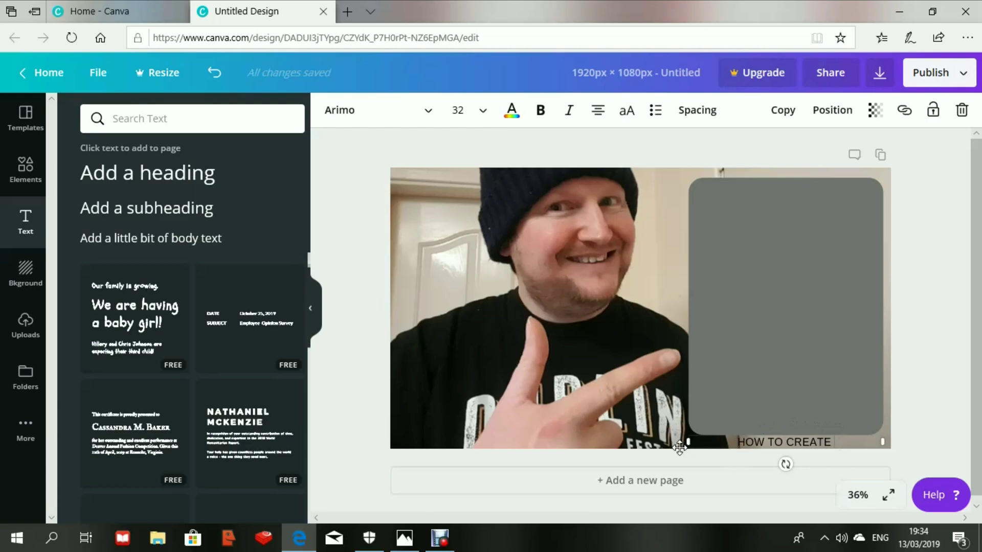
Fit the "HOW TO CREATE" heading across the top of the grey shape, with a box about 903 px wide and font size 48.
drag(679, 448, 643, 193)
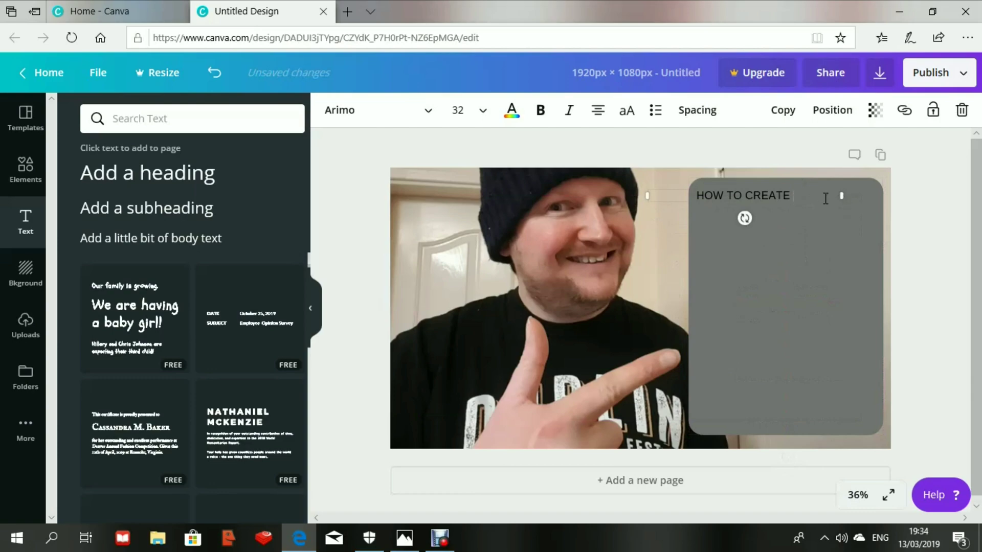
drag(841, 198, 885, 231)
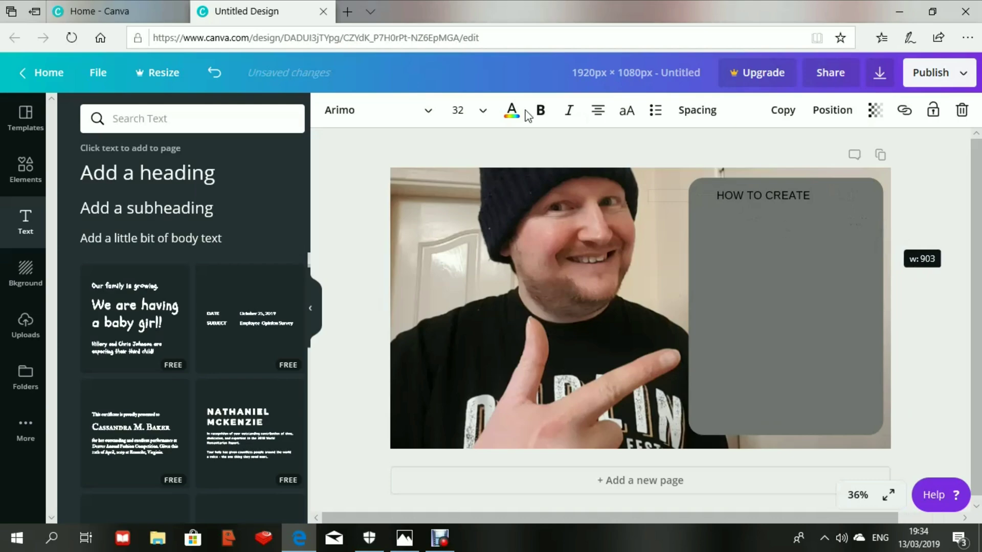
click(476, 112)
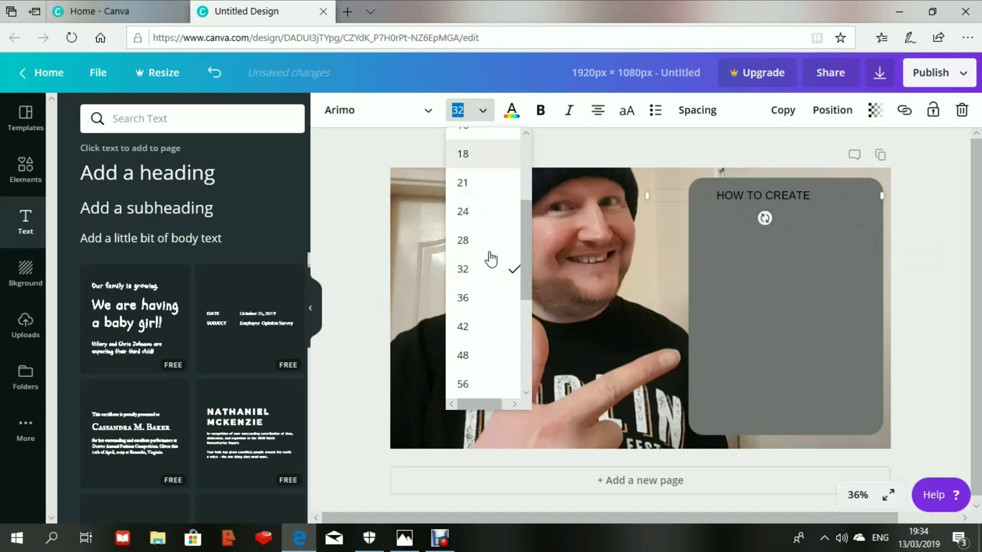
click(484, 359)
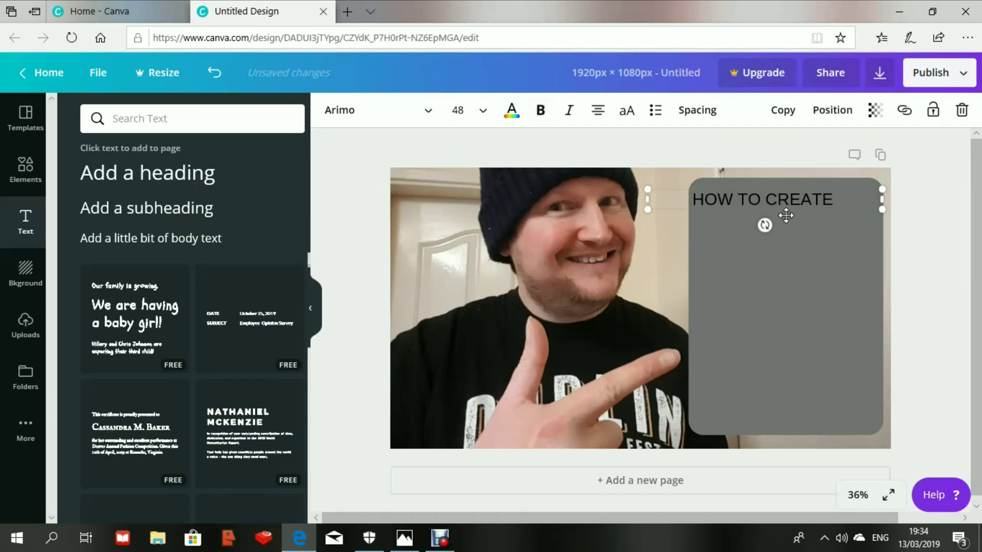
Make the "HOW TO CREATE" heading bold, enlarge it to font size about 57 and move it slightly up within the grey panel.
drag(839, 200, 821, 200)
drag(737, 199, 698, 200)
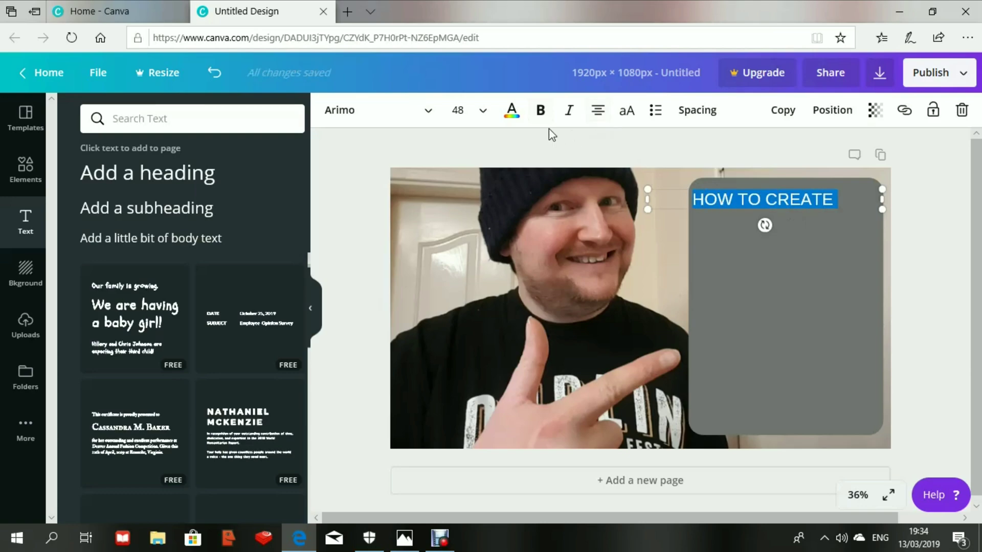
click(541, 111)
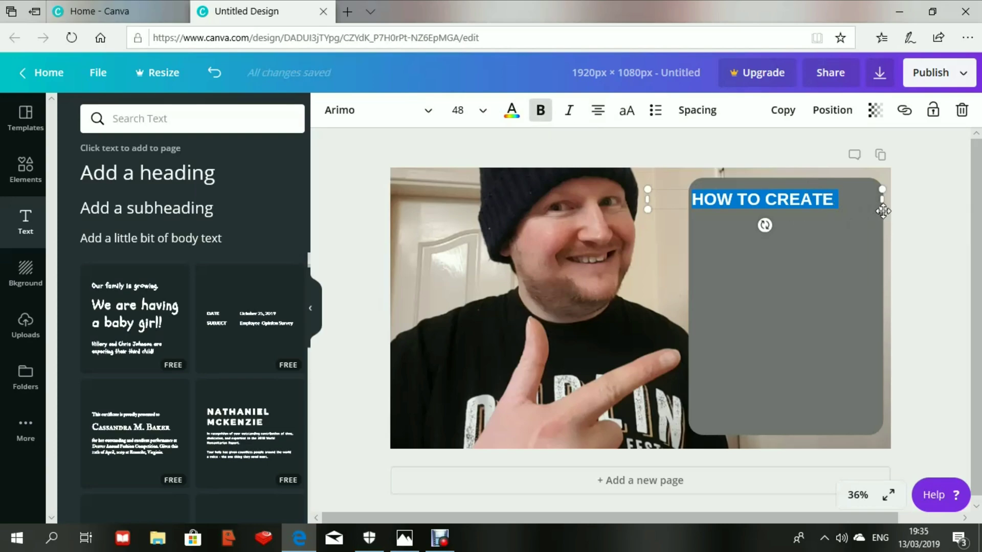
drag(881, 209, 924, 268)
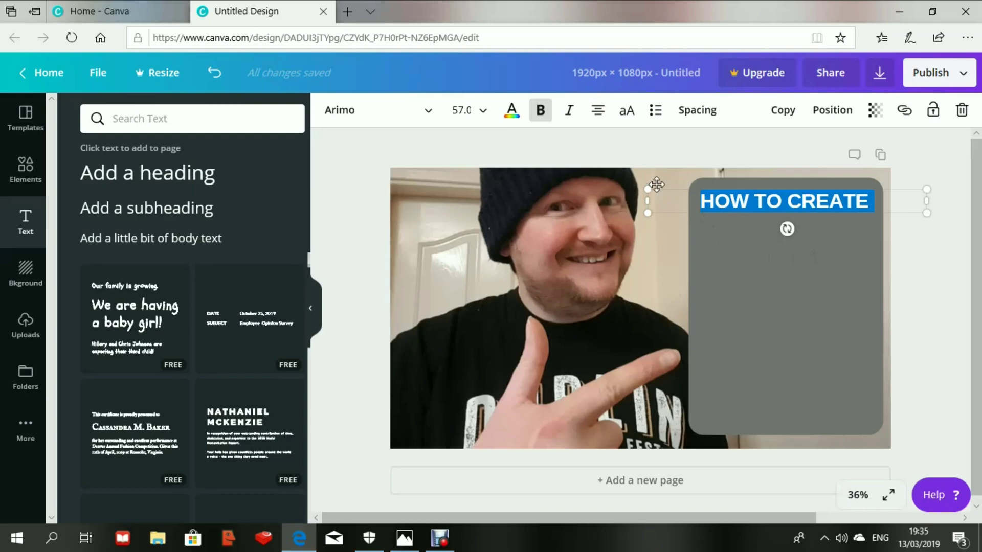
drag(654, 187, 654, 182)
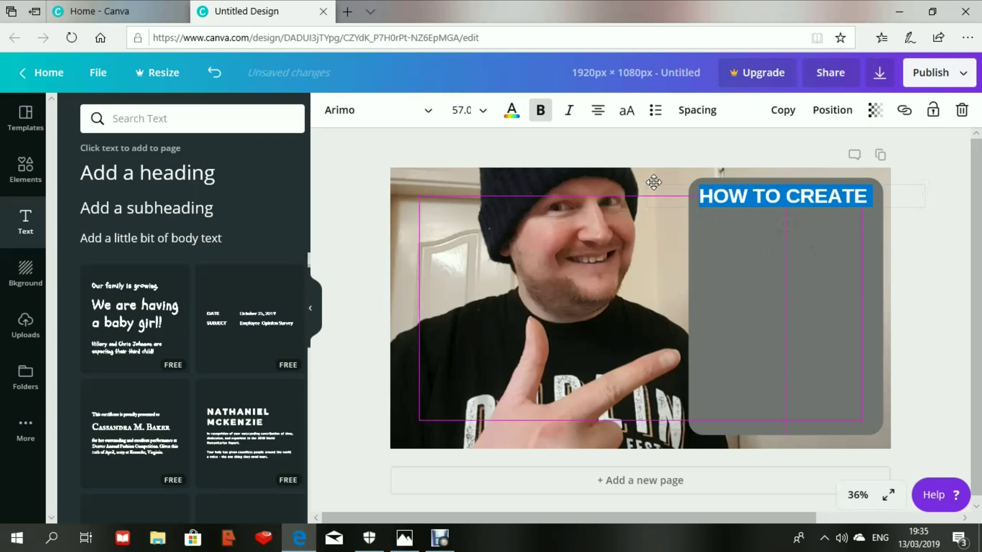
click(737, 279)
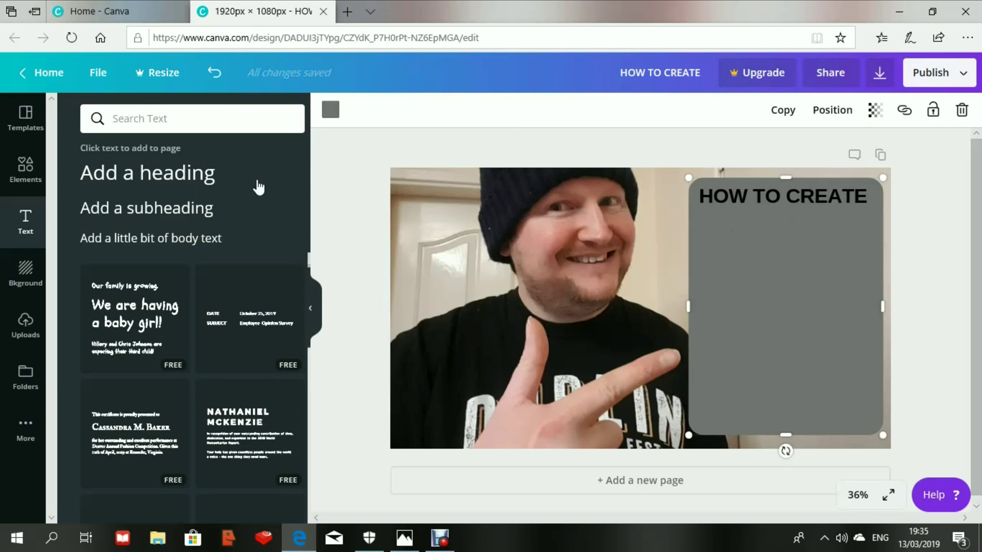
Add a second heading reading "A CUSTOM" and place it on the grey panel directly below "HOW TO CREATE".
click(187, 177)
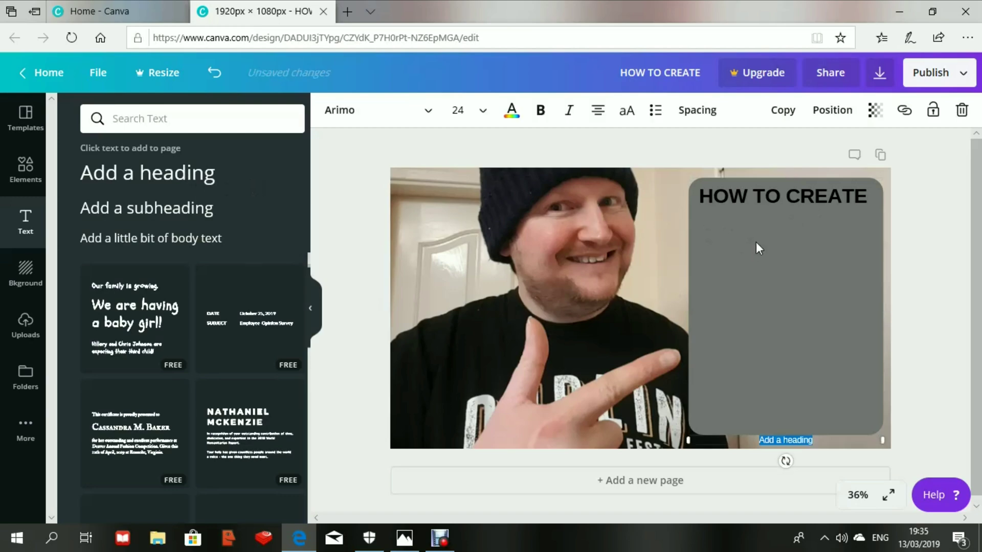
click(814, 441)
key(ctrl+a)
text(A CUSTOM)
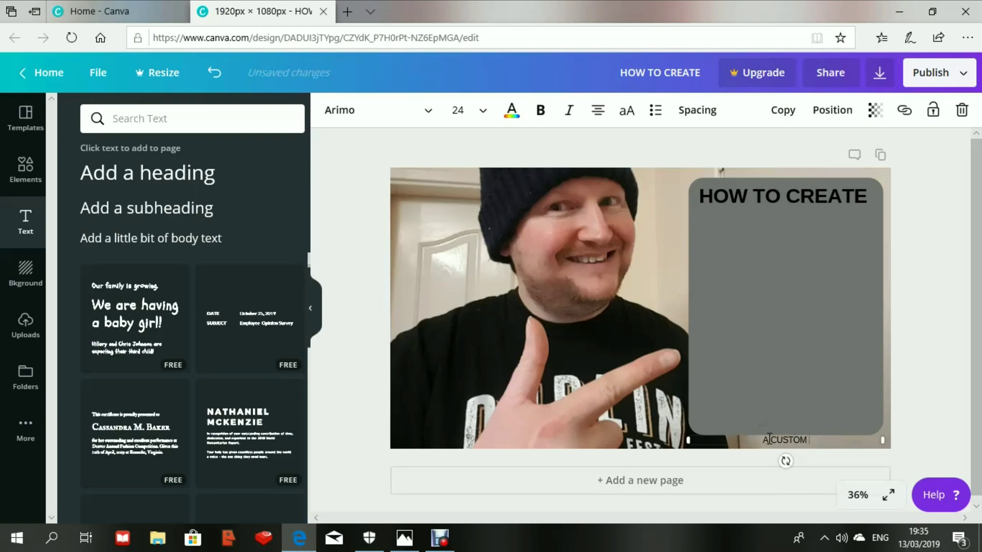
drag(726, 431, 730, 213)
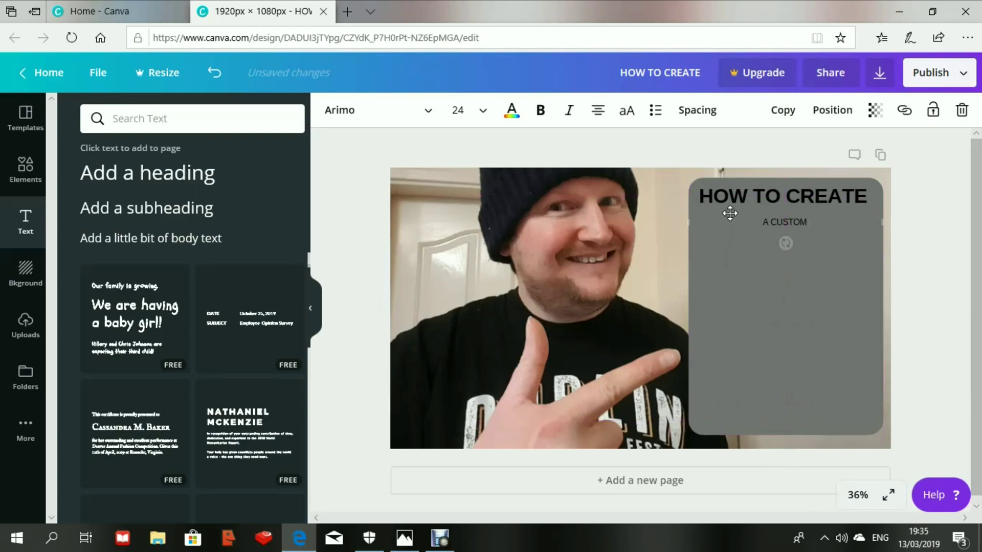
Widen the "A CUSTOM" text box slightly from its left edge and set its font size to 88.
click(482, 111)
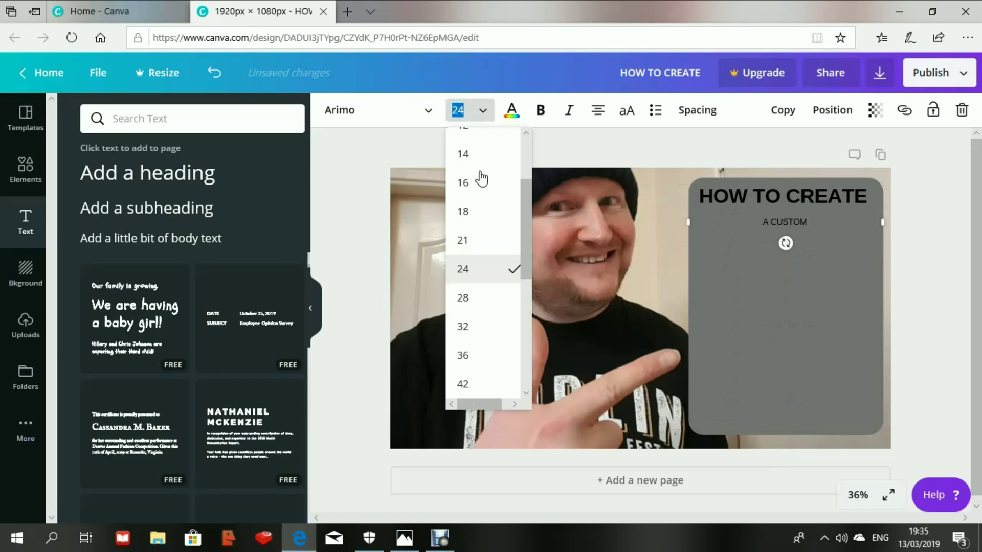
click(485, 356)
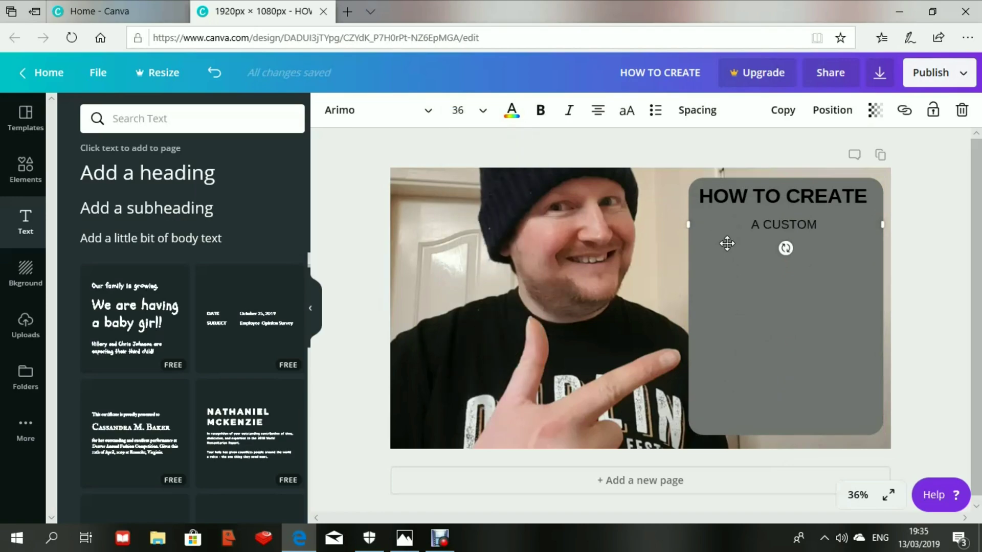
double_click(876, 240)
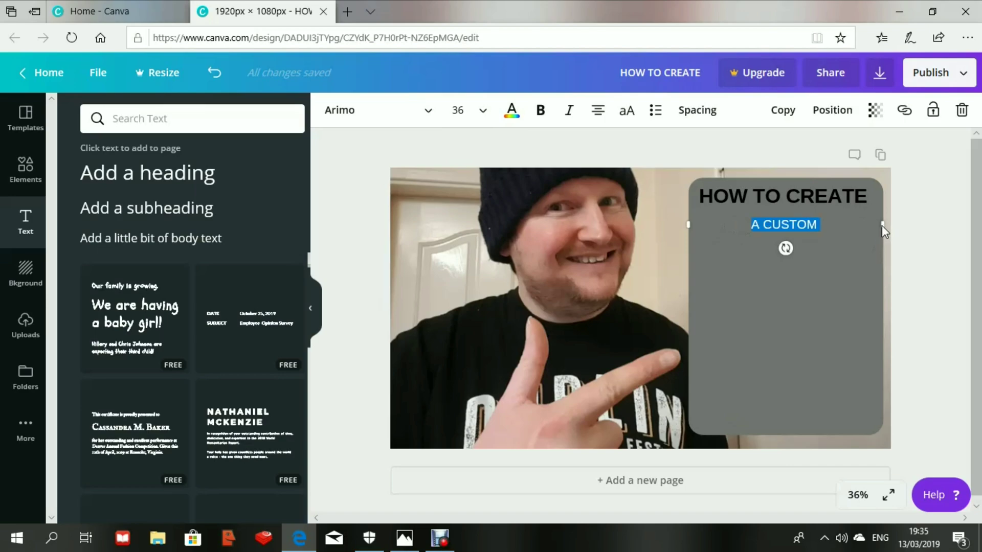
click(838, 225)
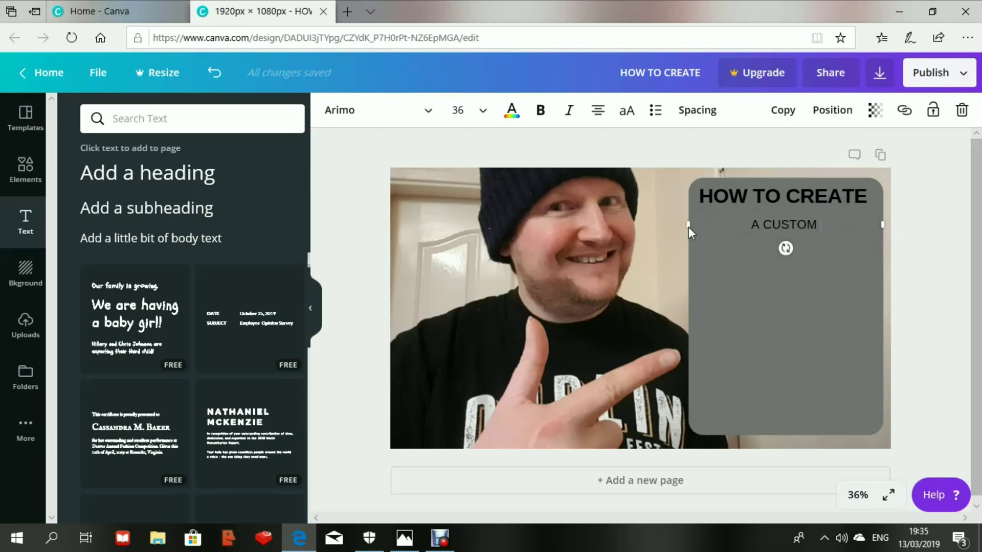
drag(676, 260, 667, 260)
click(486, 117)
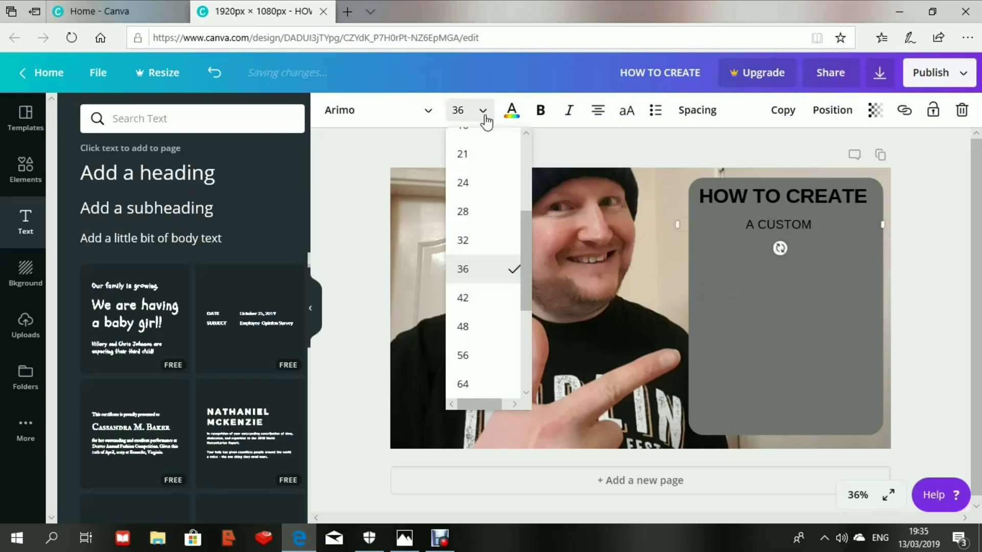
click(463, 384)
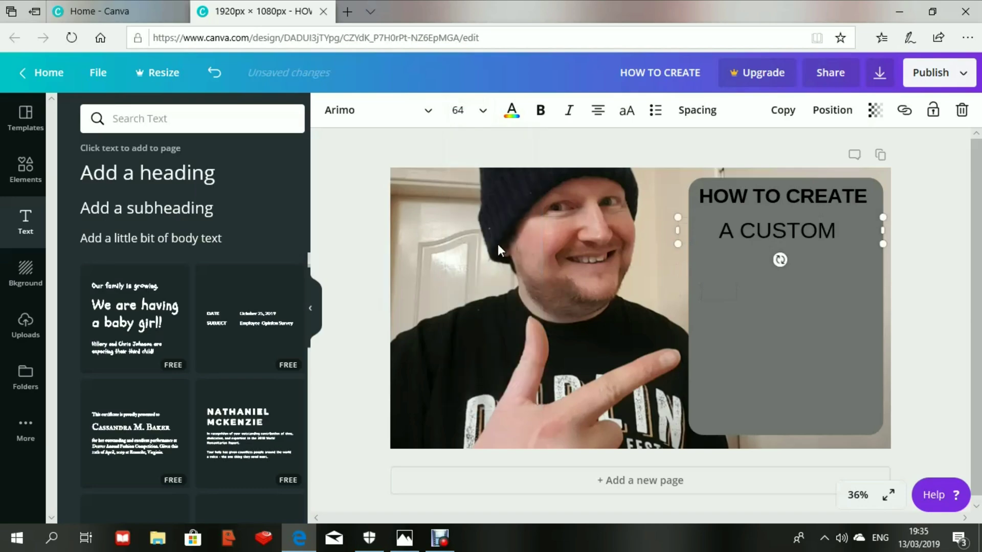
click(481, 117)
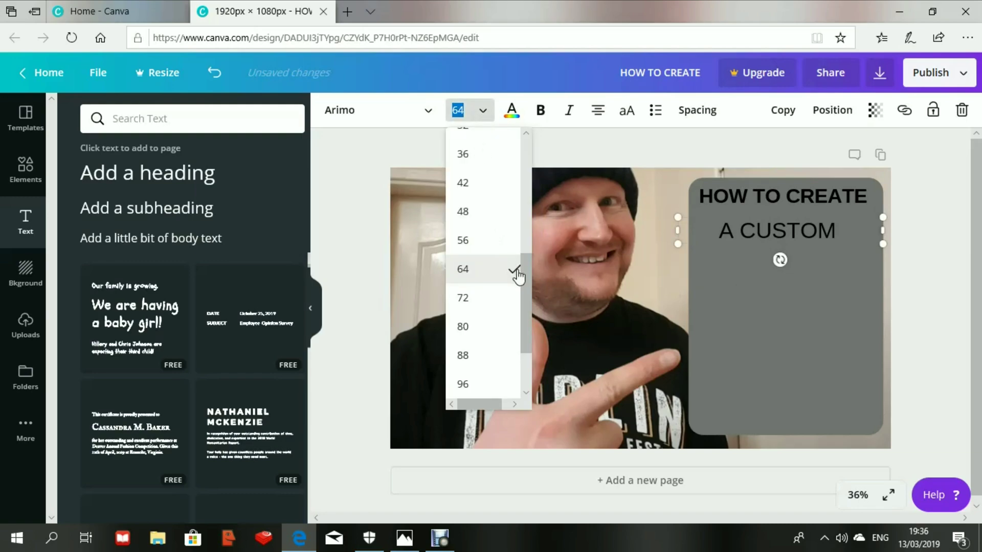
click(476, 303)
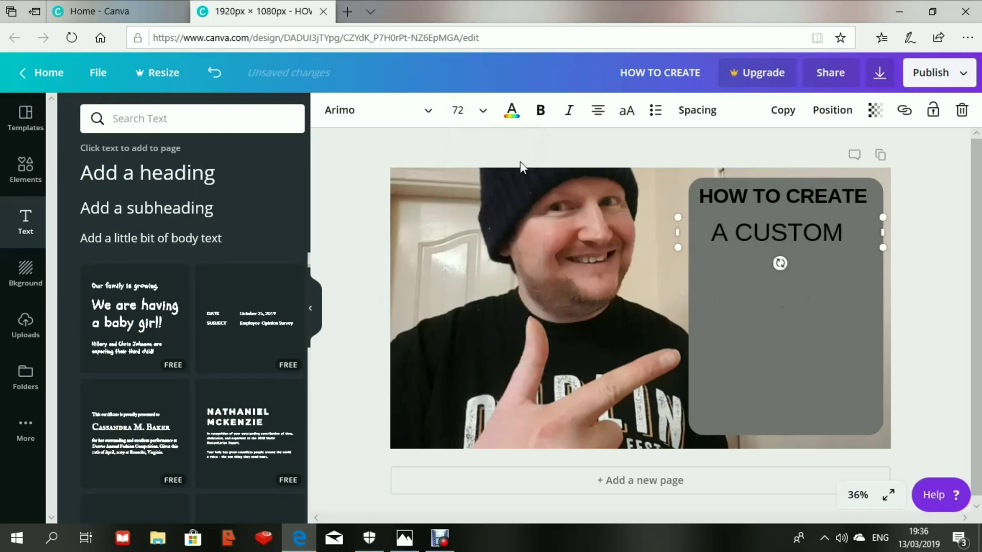
click(482, 119)
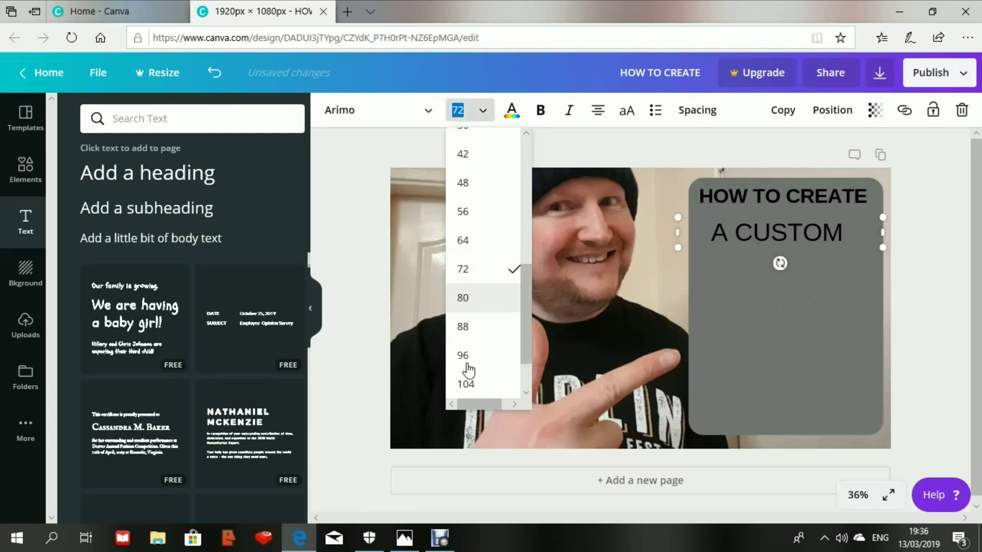
click(468, 328)
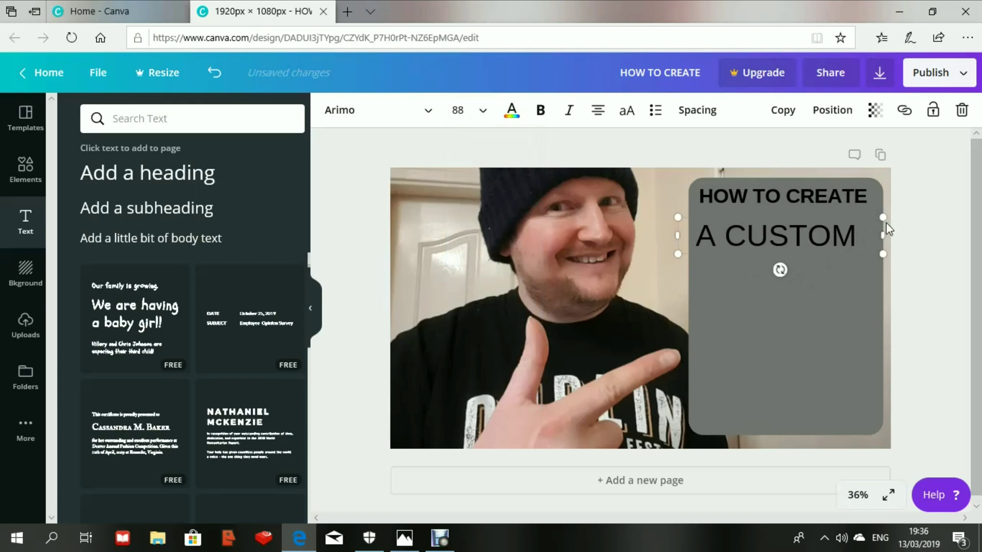
Centre the "A CUSTOM" text on the grey panel beneath "HOW TO CREATE" and make it bold.
drag(887, 225, 703, 233)
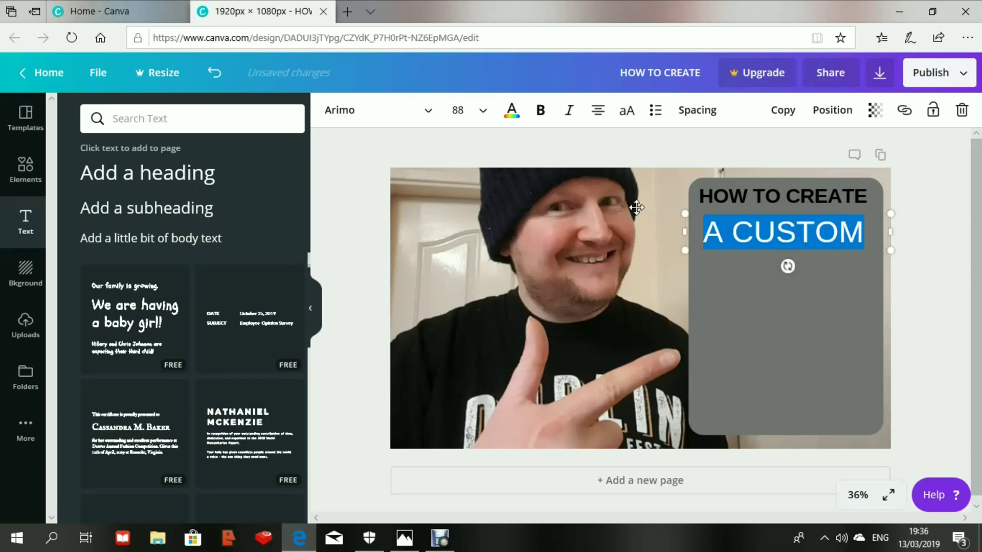
click(541, 112)
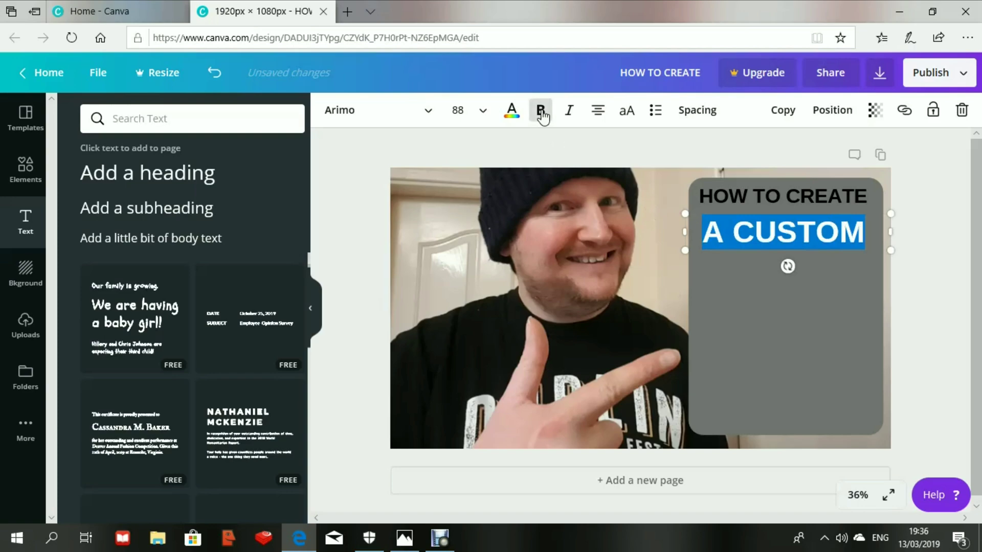
click(734, 338)
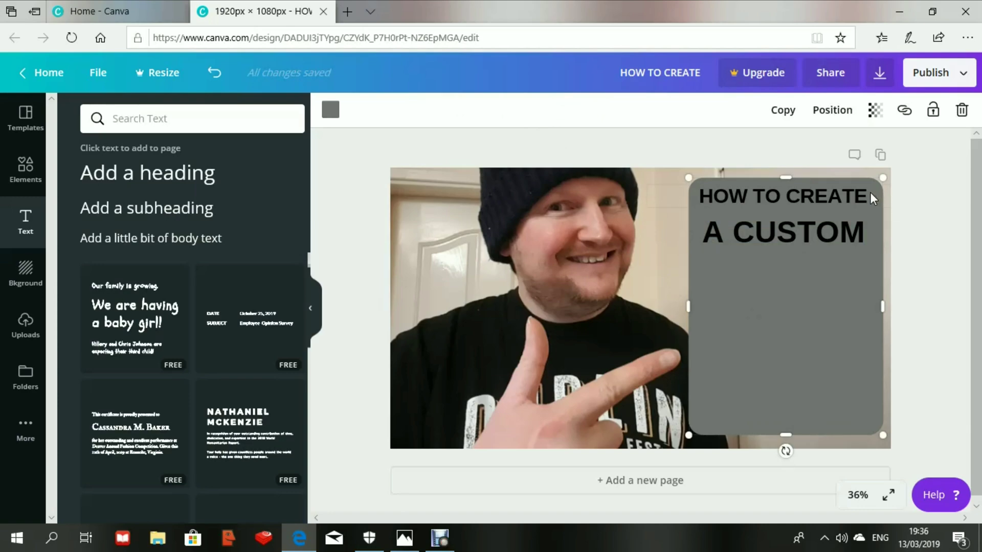
Set the "HOW TO CREATE" heading's font size to 64 and centre it across the grey panel just above "A CUSTOM".
mouse_move(869, 193)
mouse_down()
mouse_move(756, 202)
mouse_move(824, 208)
mouse_move(869, 186)
mouse_move(863, 197)
mouse_up()
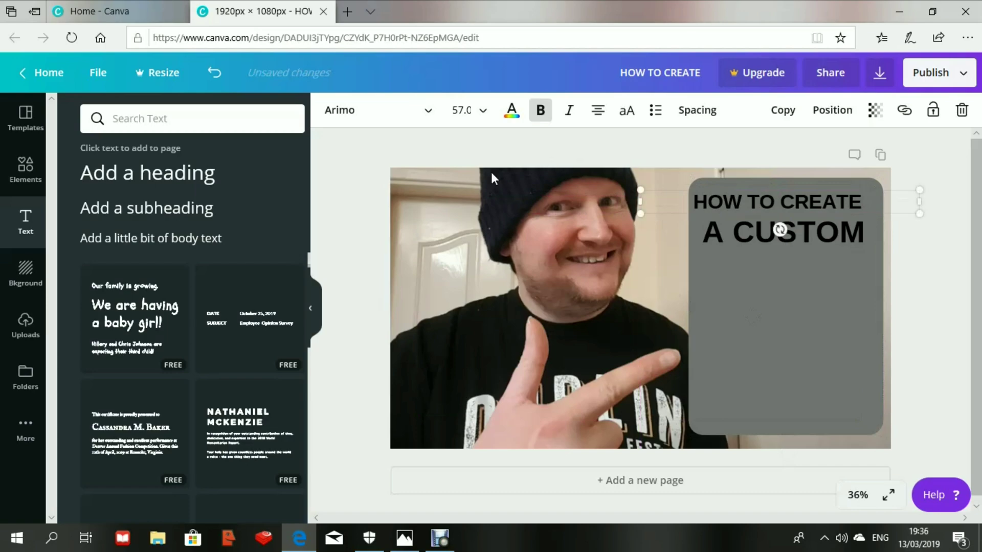
click(483, 111)
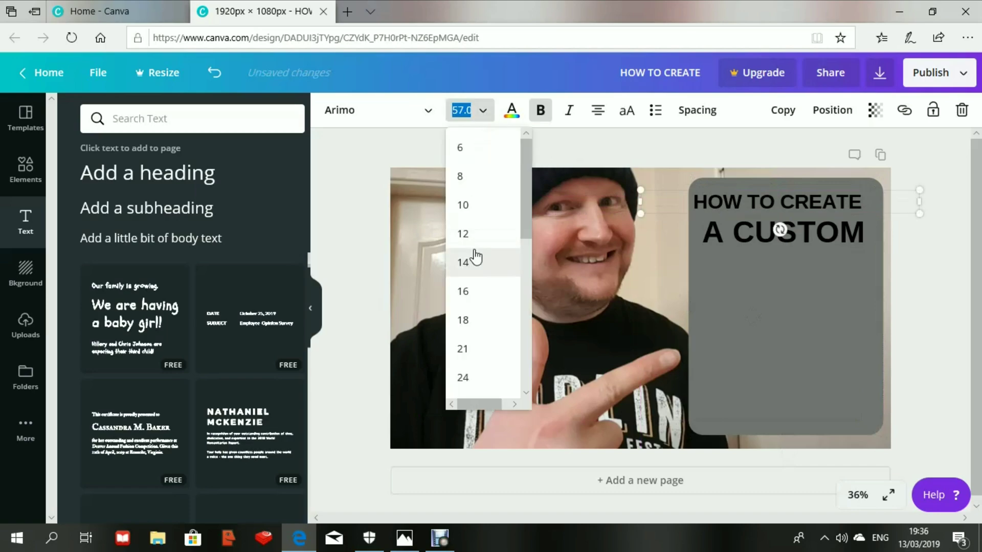
scroll(527, 391, down, 7)
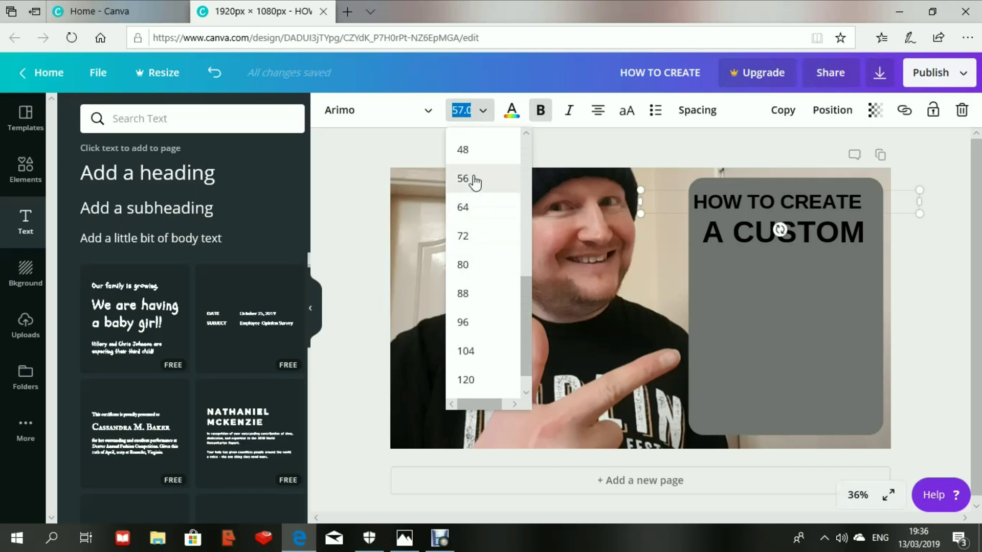
click(463, 178)
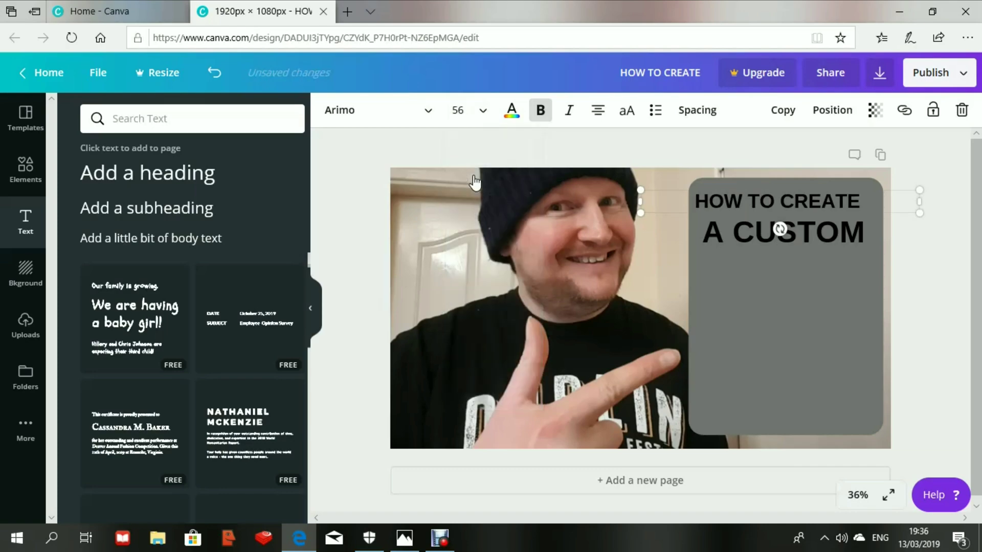
click(483, 110)
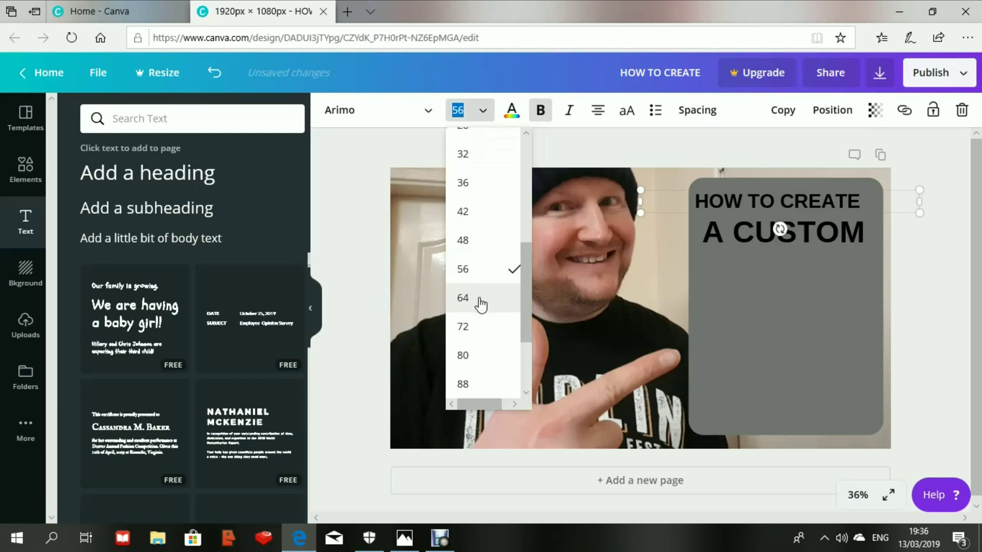
click(463, 298)
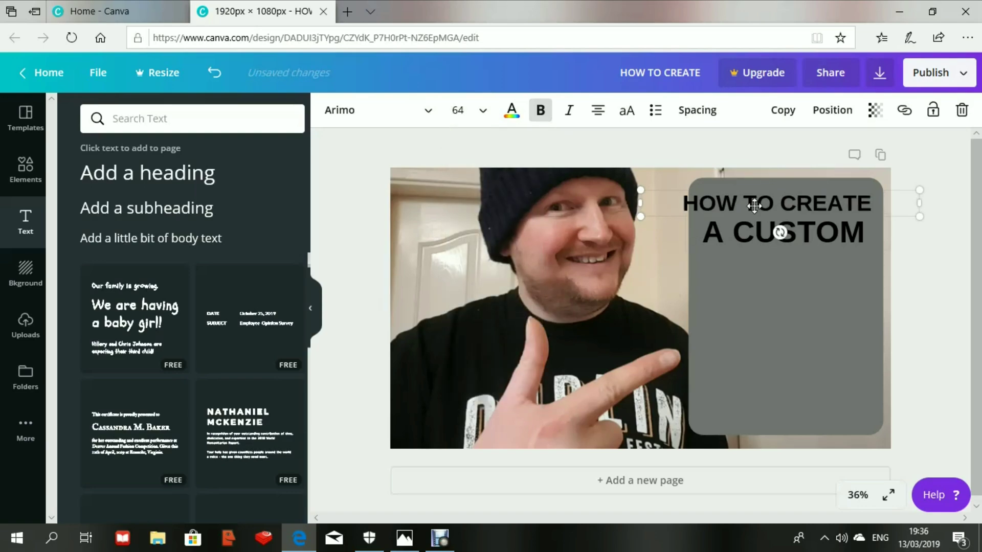
drag(753, 203, 763, 205)
click(760, 283)
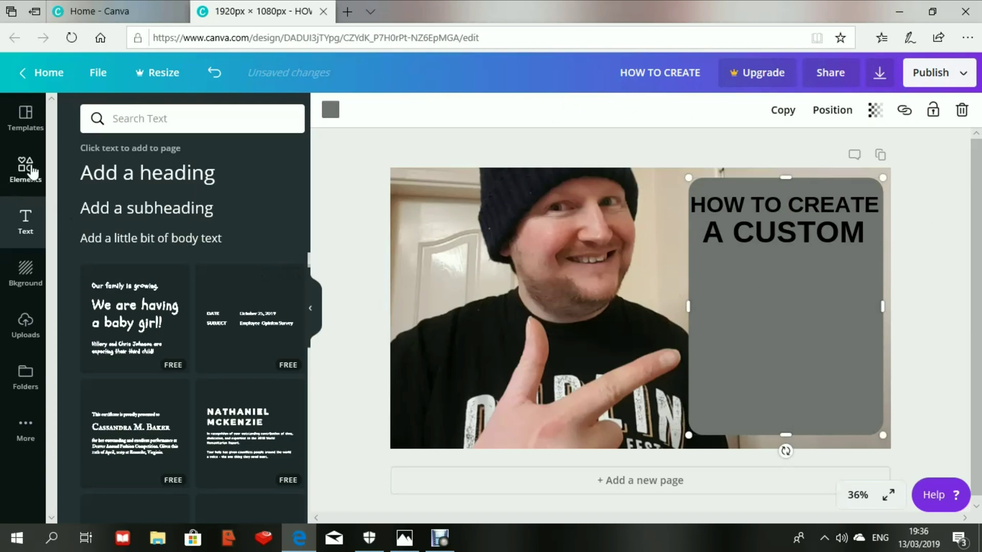
Insert the uploaded YouTube logo, shrink it to about 723 × 163 px and place it on the grey panel below "A CUSTOM".
click(26, 322)
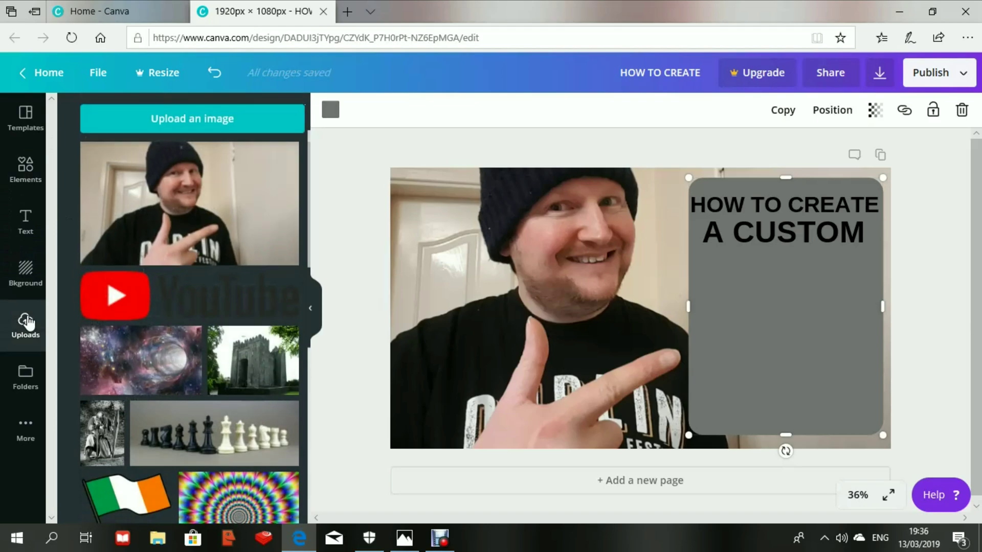
click(180, 290)
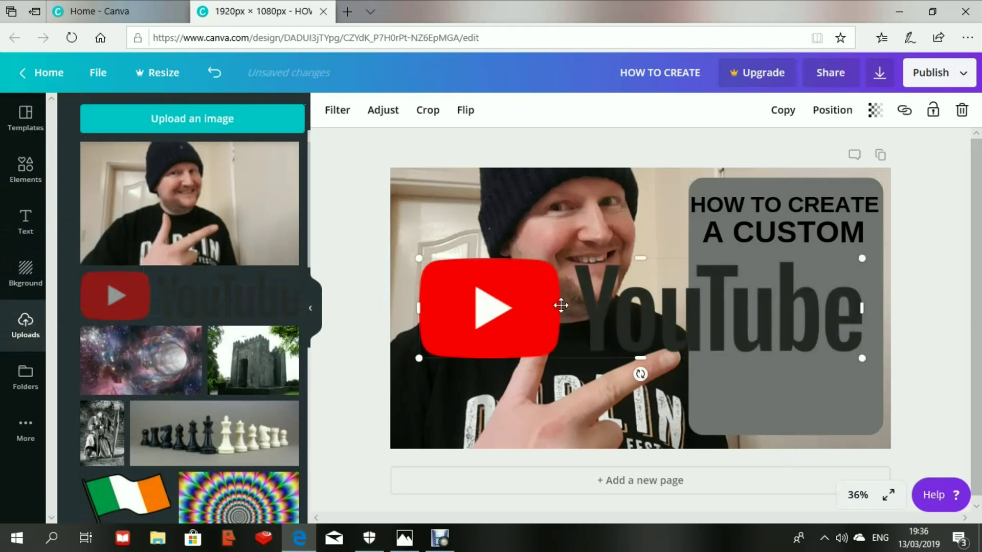
drag(862, 256, 619, 370)
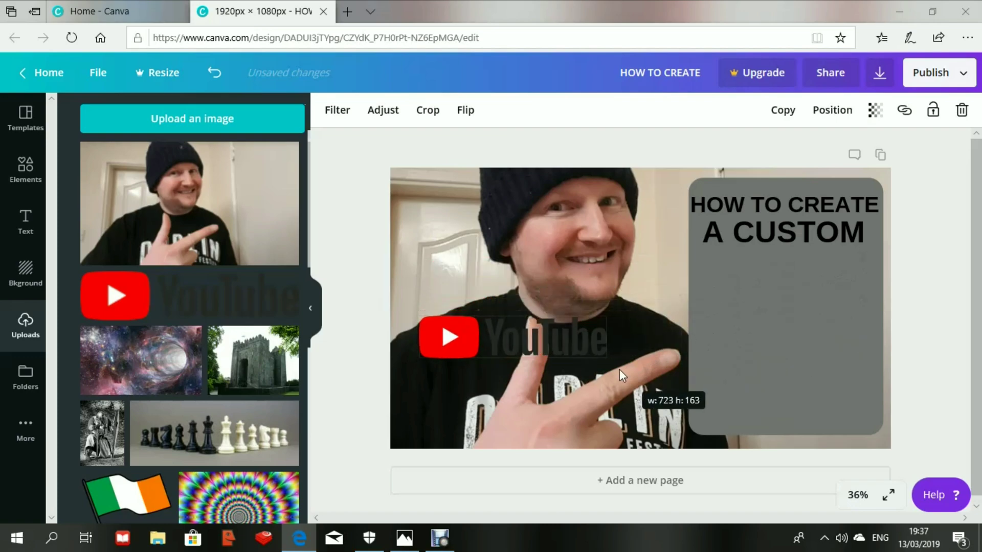
drag(560, 330, 834, 268)
click(819, 329)
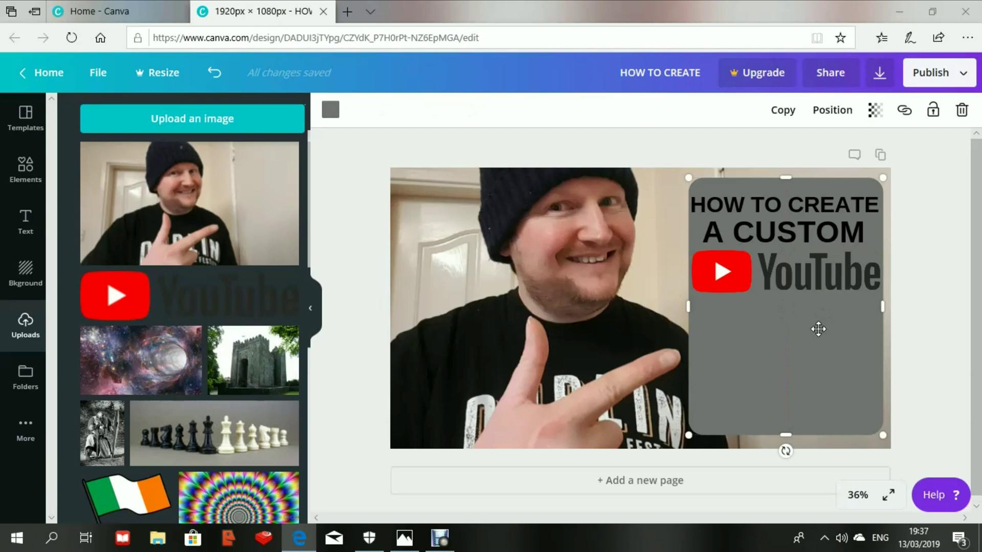
Add a heading reading "THUMBNAIL" and place it on the grey panel just below the YouTube logo.
click(26, 231)
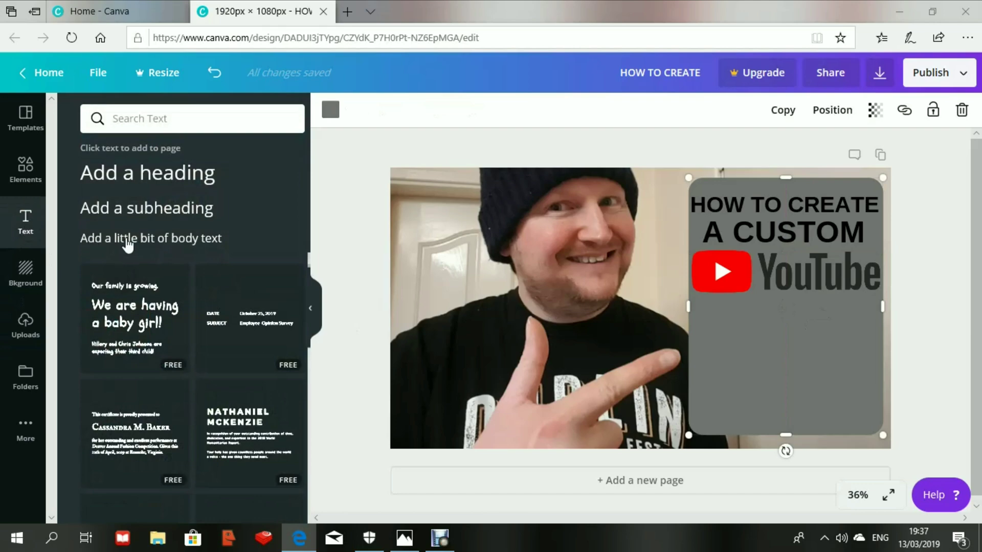
click(156, 176)
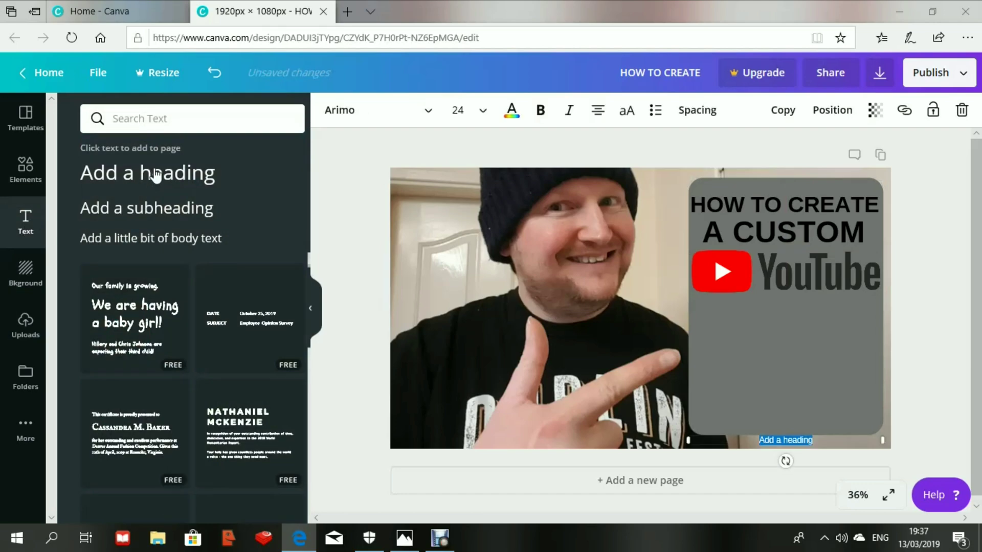
text(T)
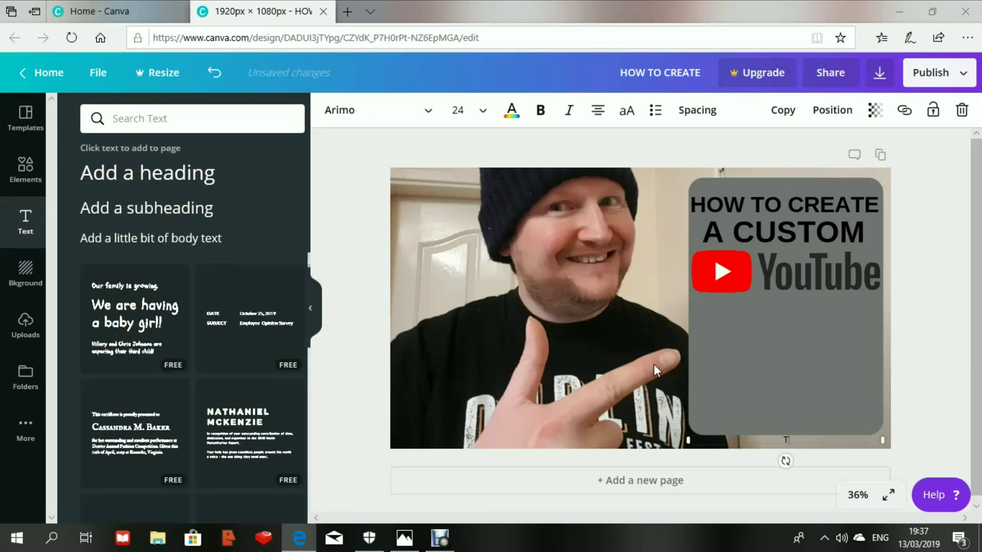
text(HUMBNAIL)
drag(864, 436, 869, 303)
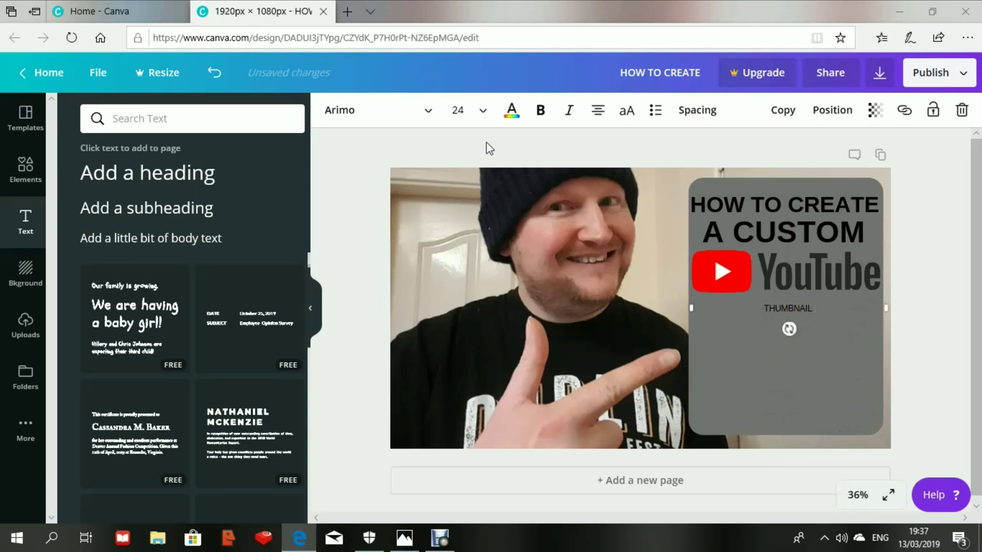
Set the "THUMBNAIL" heading's font size to 88 and make it bold.
click(483, 111)
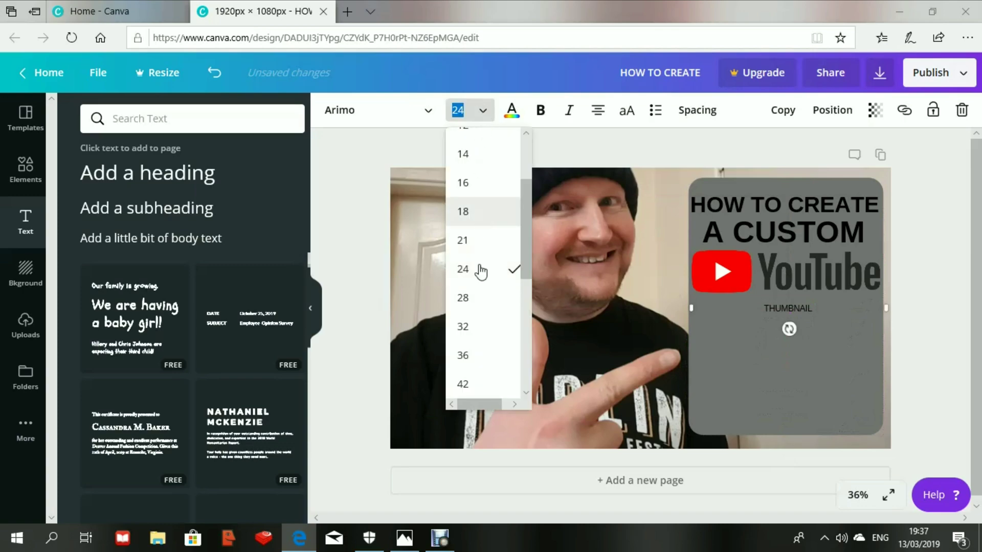
click(526, 393)
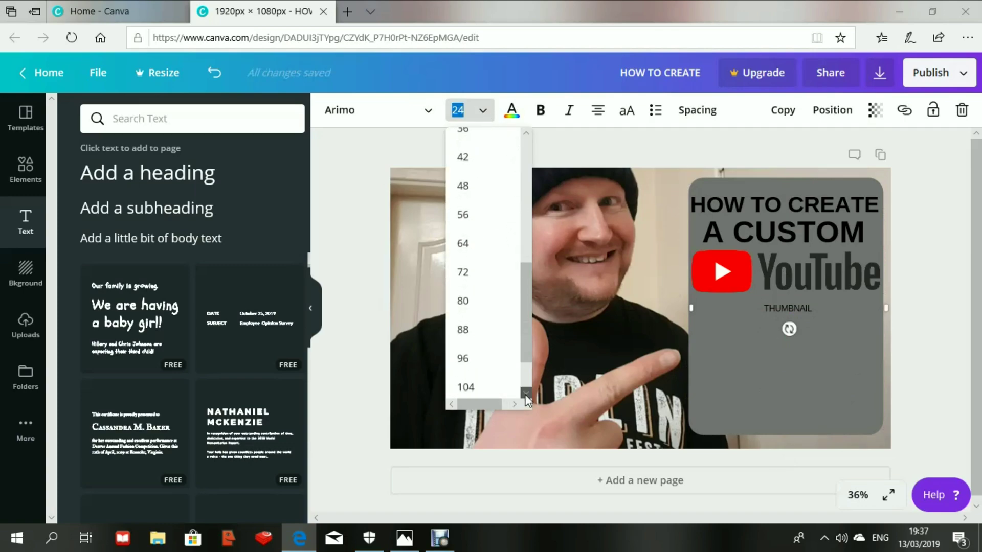
click(463, 286)
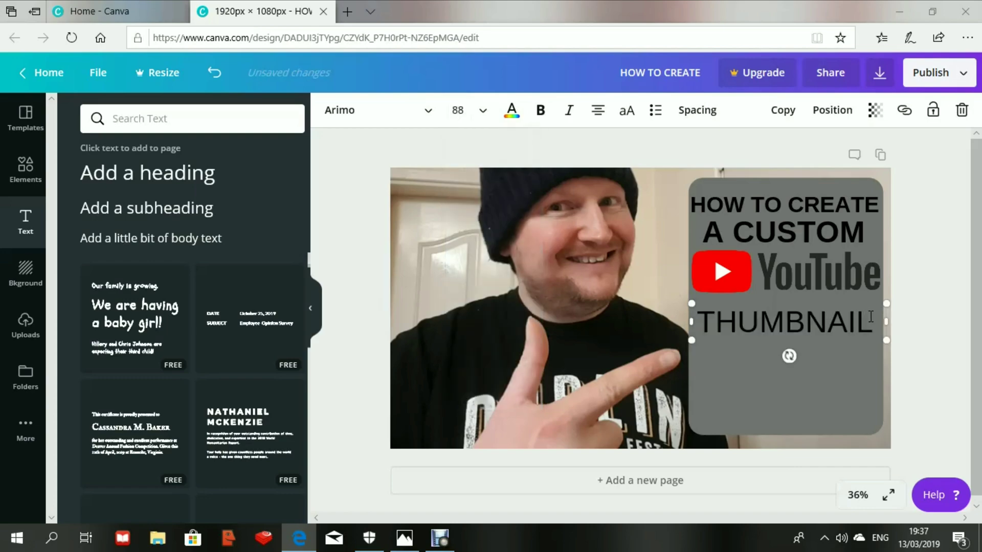
drag(872, 321, 706, 331)
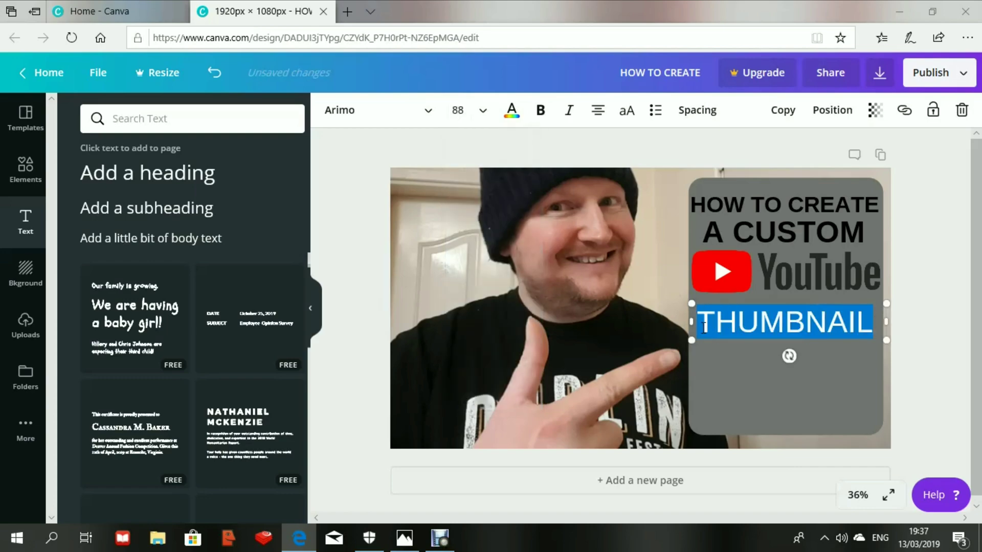
click(539, 117)
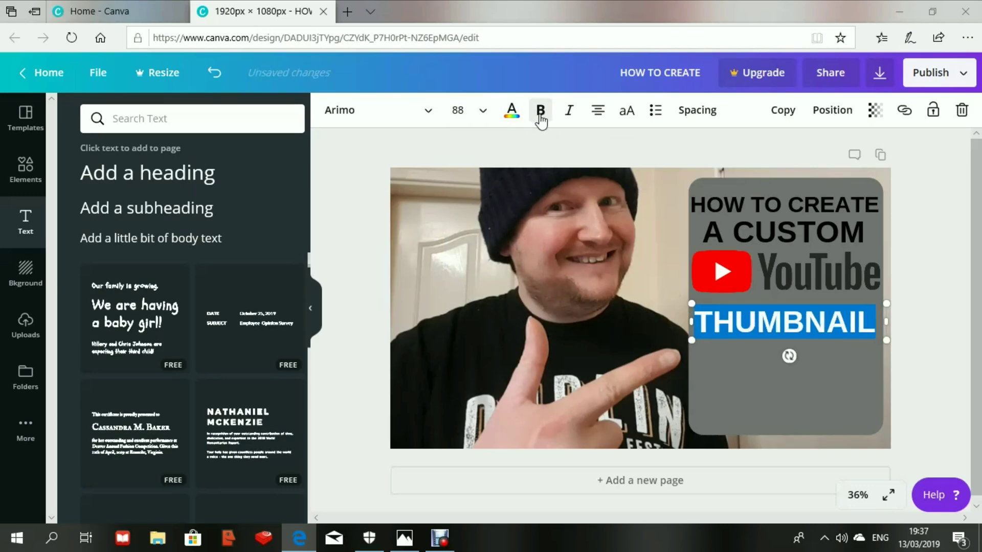
click(835, 385)
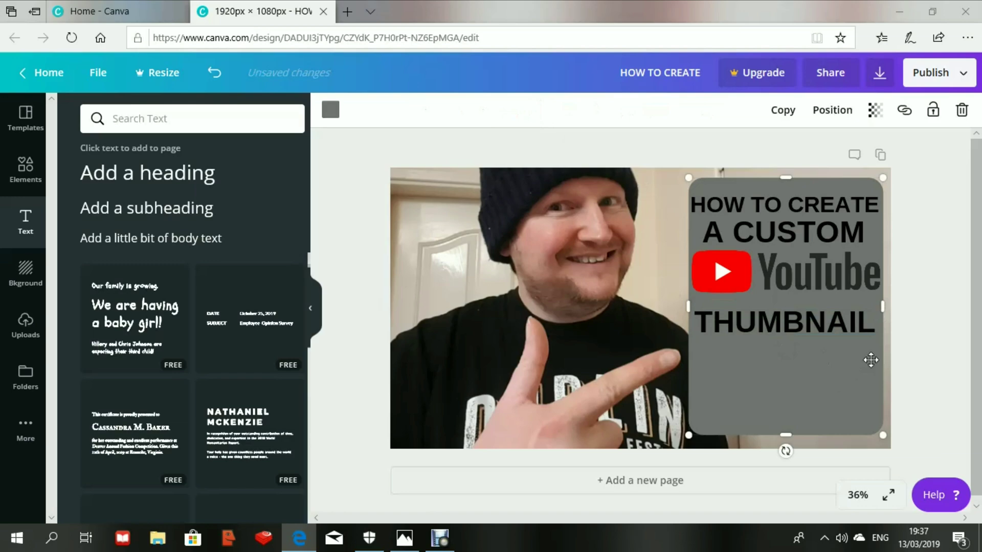
Move "THUMBNAIL" lower on the grey panel and bring the YouTube logo down to sit just above it.
drag(863, 330, 877, 368)
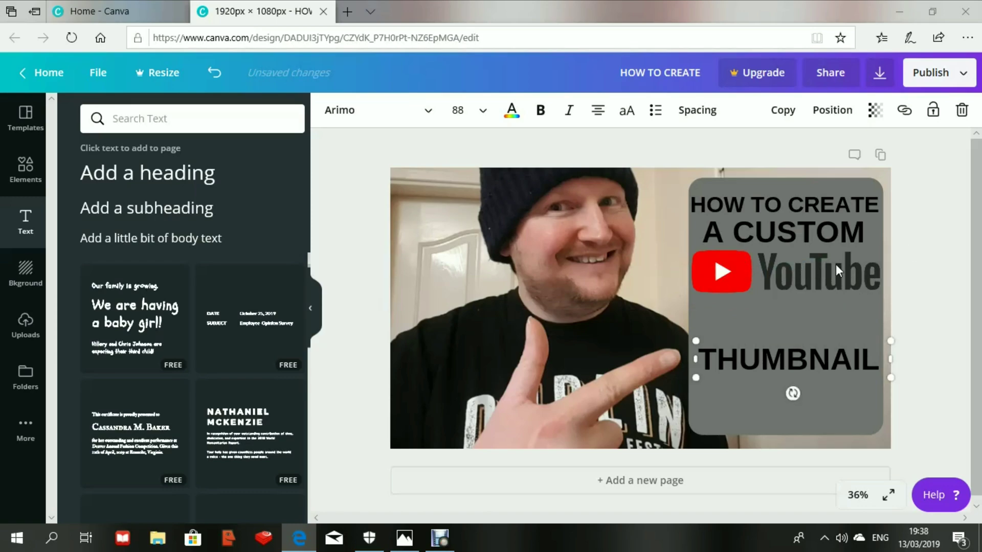
drag(854, 263, 857, 298)
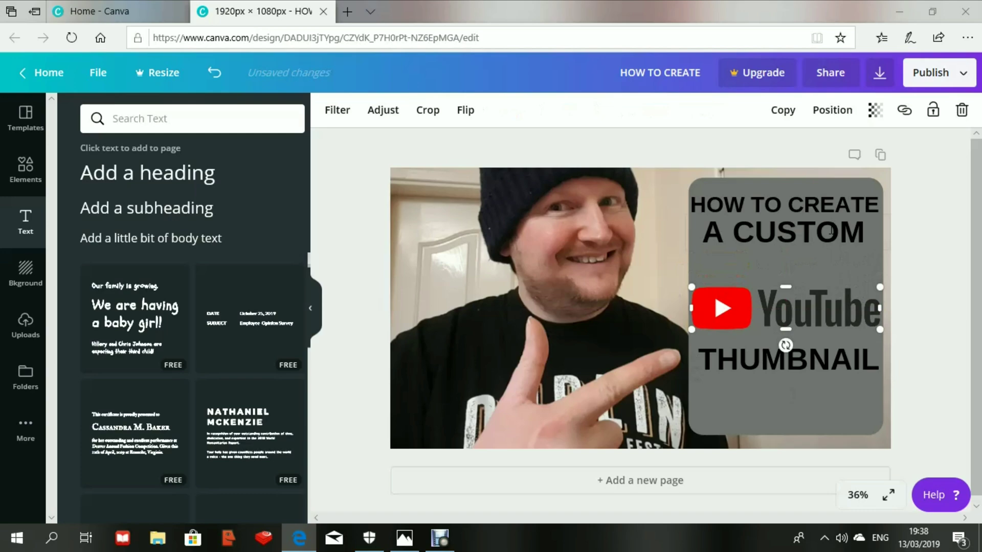
Move "A CUSTOM" down to just above the YouTube logo and lower "HOW TO CREATE" to even out the line spacing.
click(824, 230)
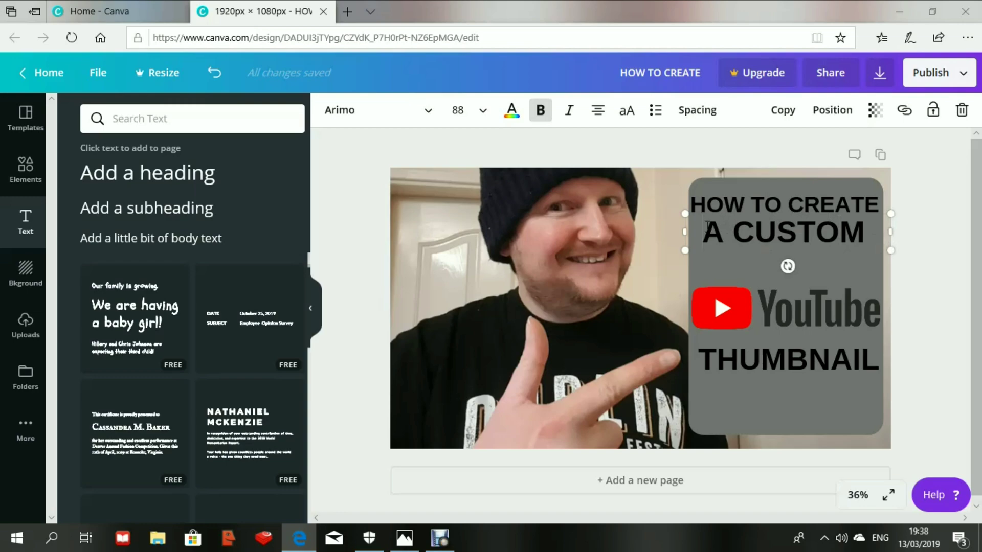
click(740, 231)
click(782, 219)
click(800, 229)
drag(812, 253, 812, 275)
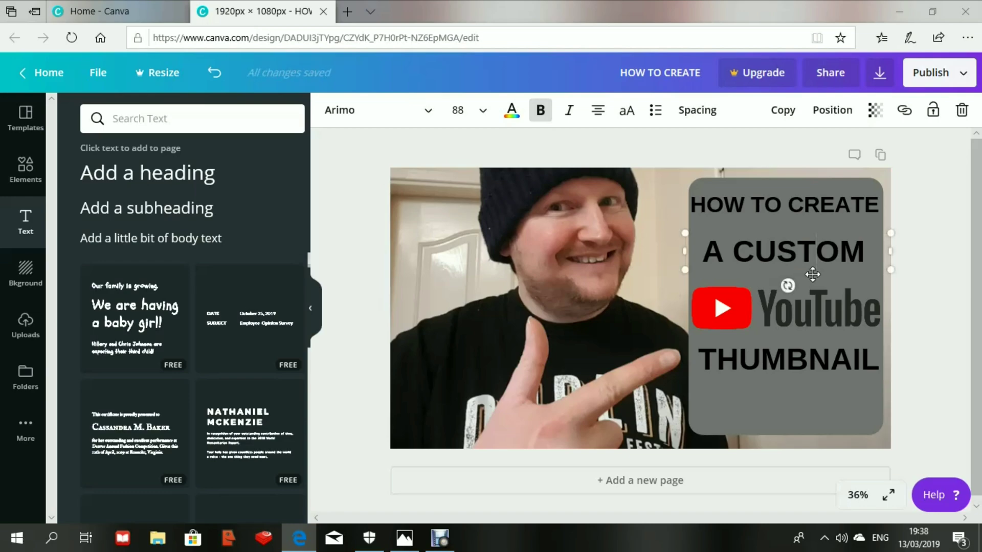
drag(812, 269, 812, 282)
mouse_move(809, 195)
mouse_down()
mouse_move(808, 217)
mouse_move(812, 209)
mouse_up()
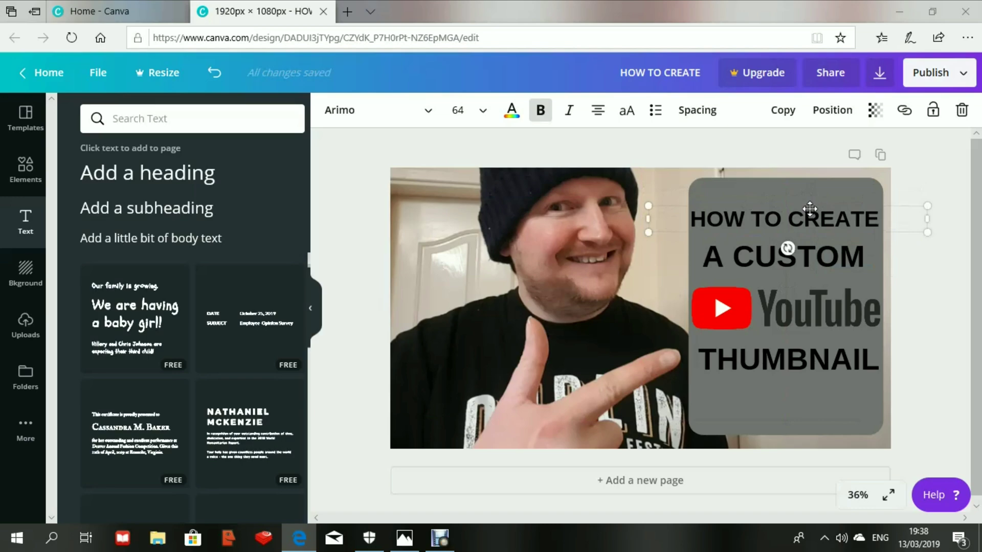
Change the text colour of "THUMBNAIL" and "A CUSTOM" to white.
click(877, 360)
drag(877, 361, 705, 364)
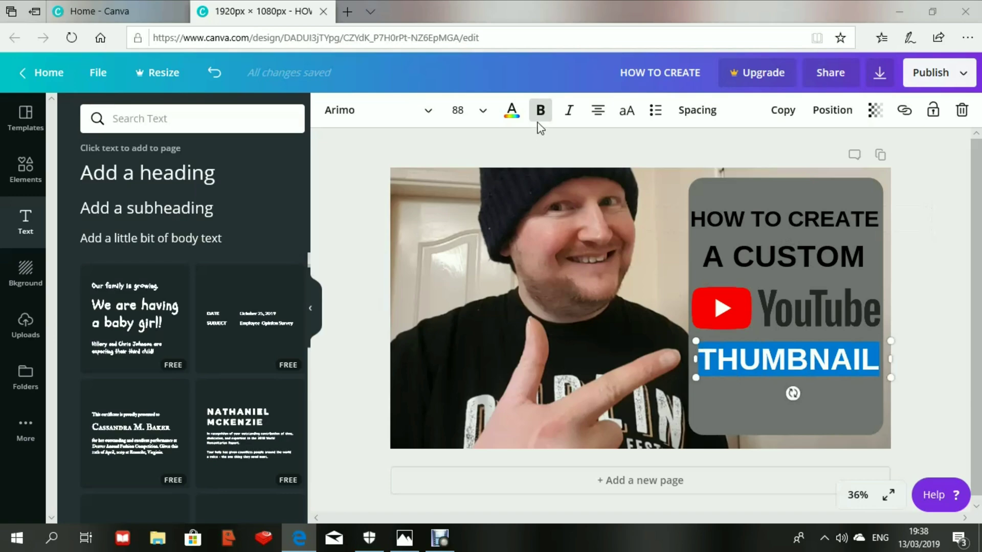
click(511, 114)
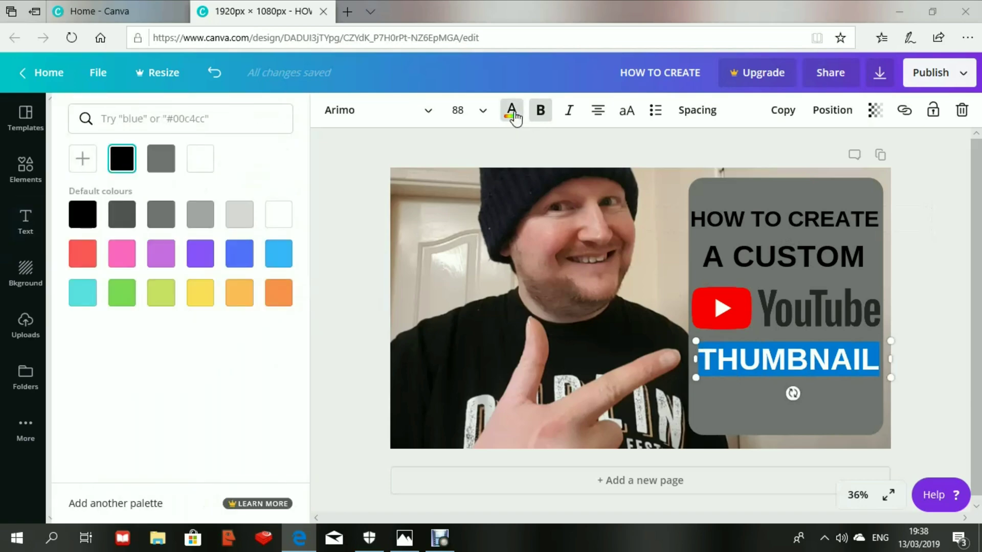
click(279, 219)
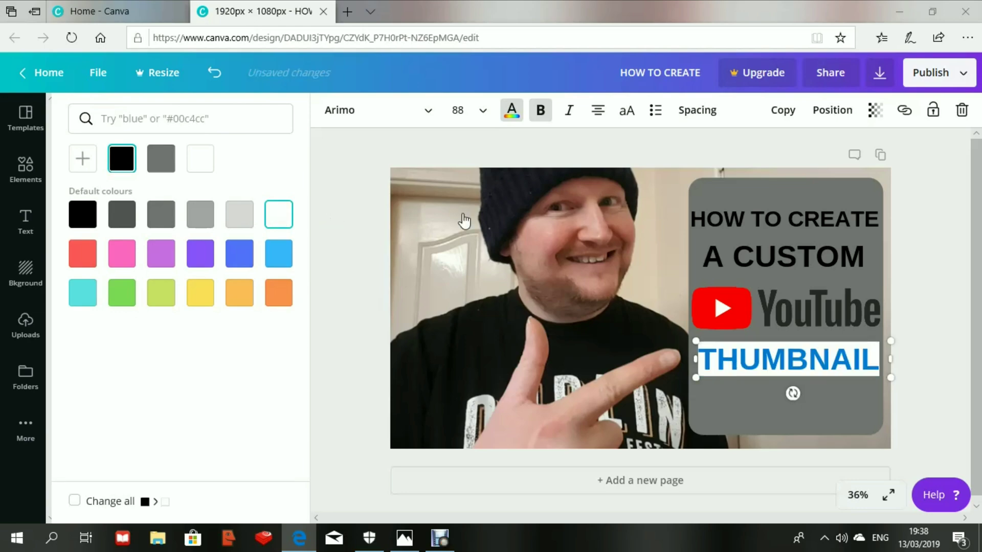
click(869, 264)
drag(869, 264, 710, 271)
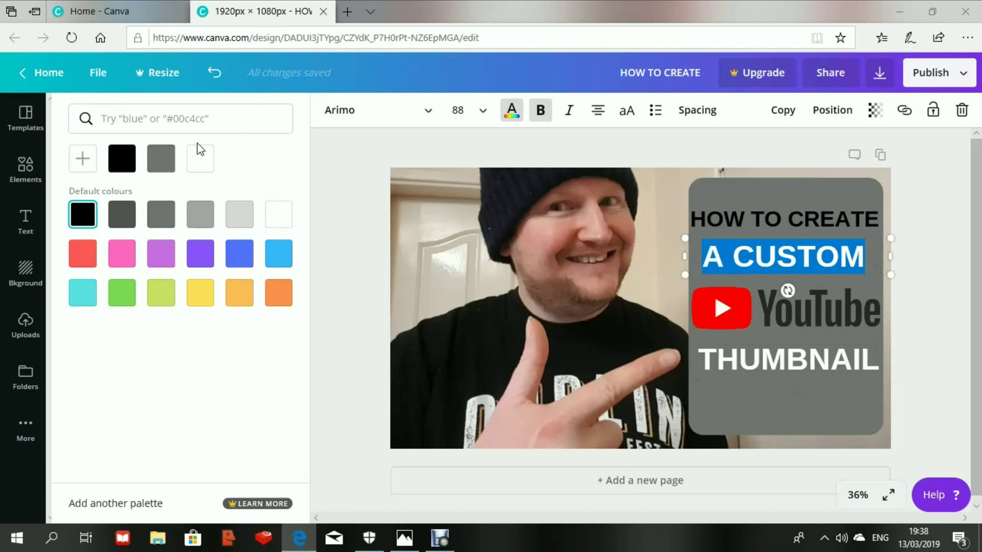
click(200, 162)
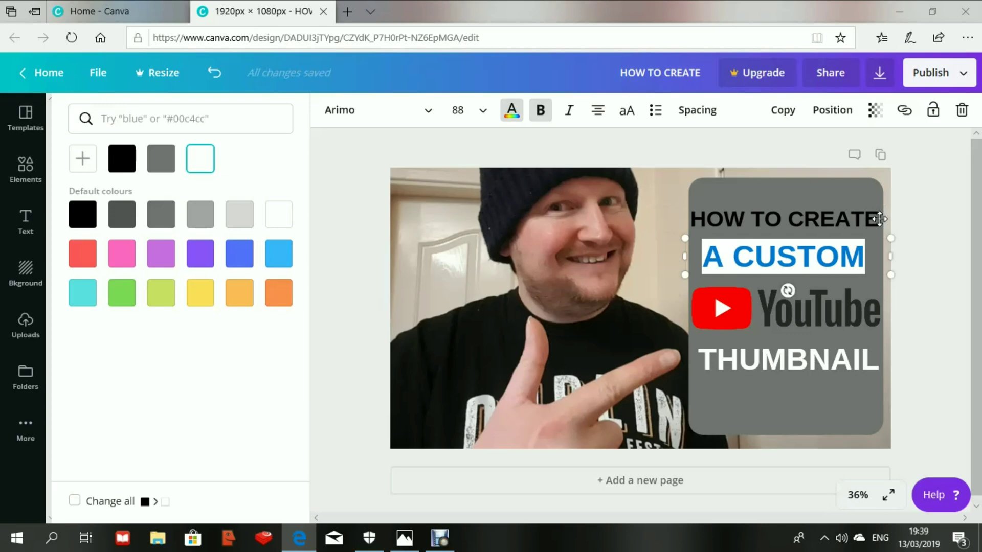
Change the text colour of the "HOW TO CREATE" heading to white and deselect it.
click(879, 219)
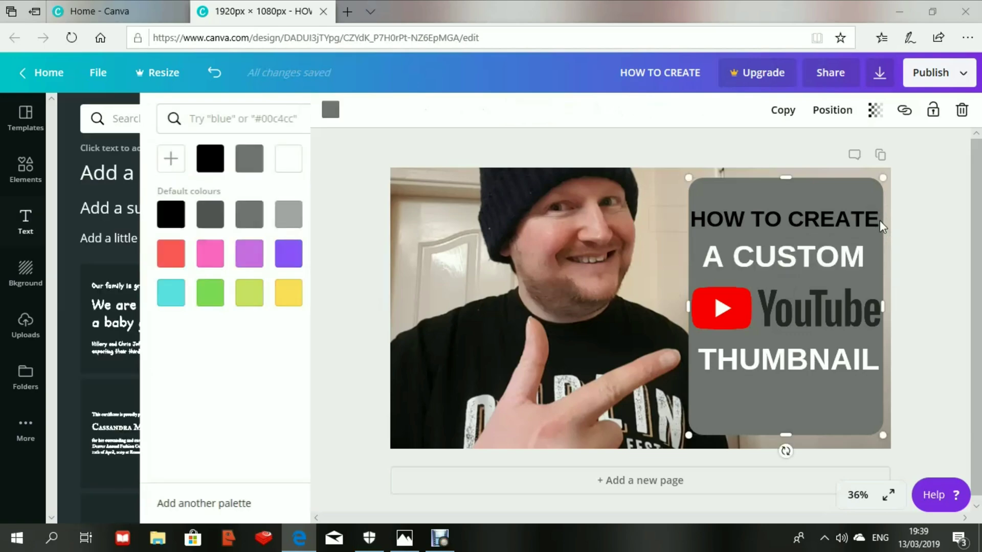
drag(880, 220, 689, 221)
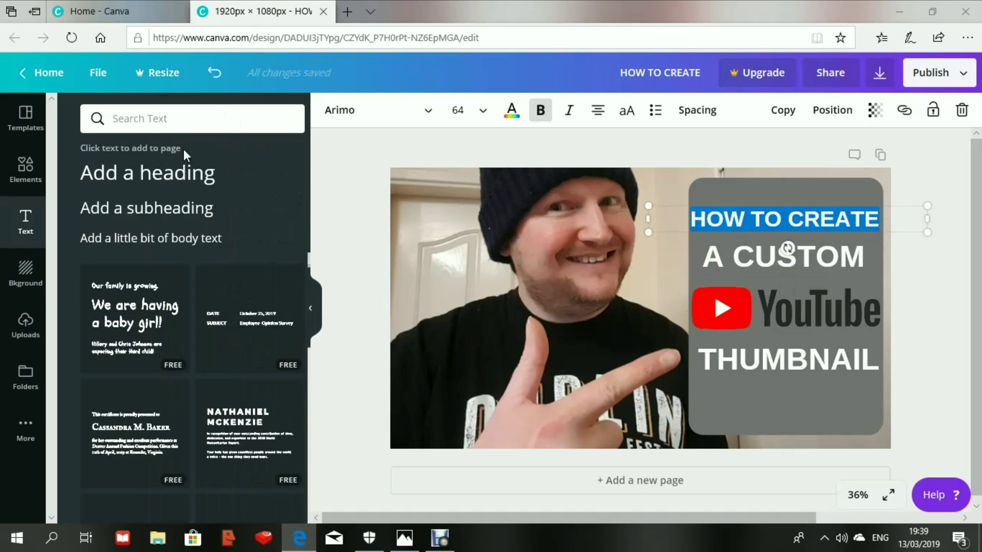
click(511, 119)
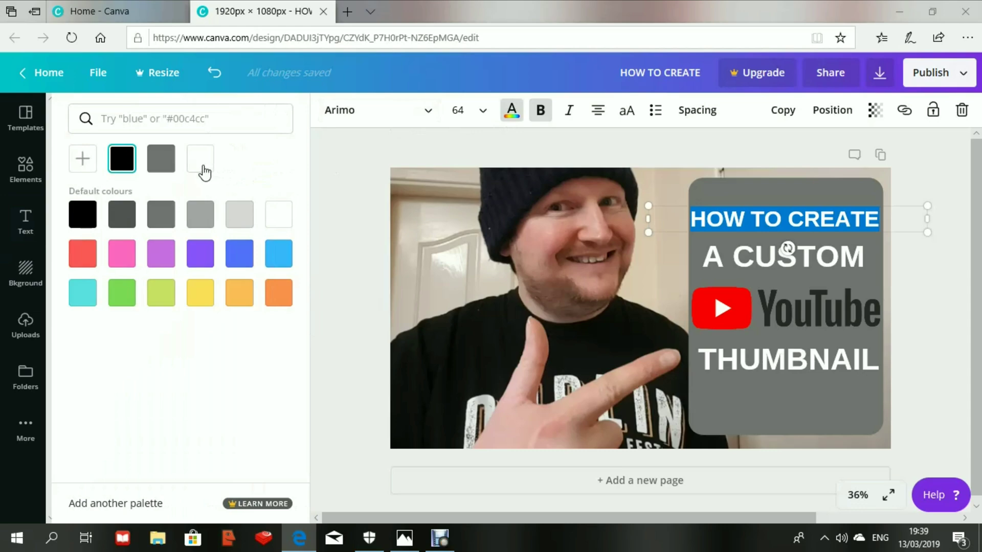
click(203, 171)
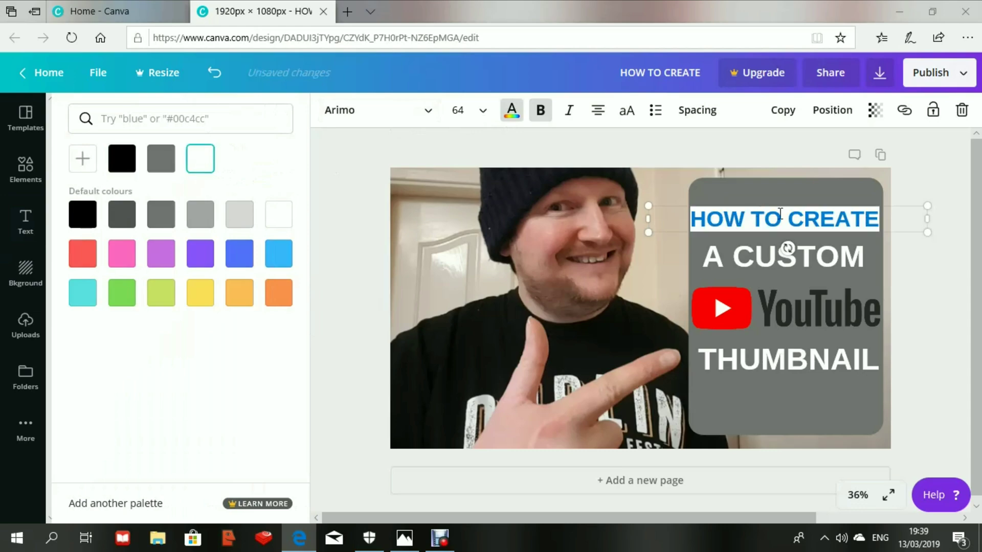
click(910, 181)
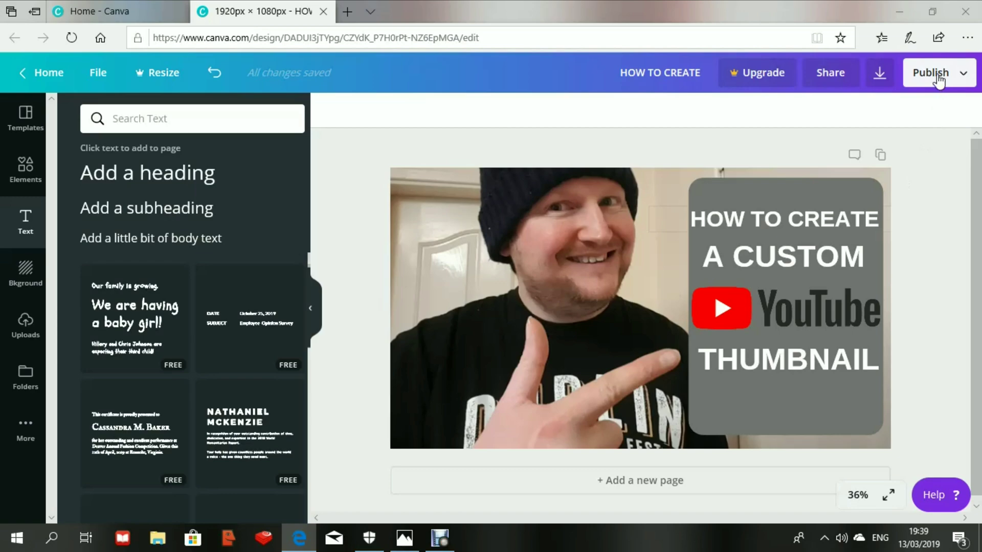
Download the design as a PNG, save HOW TO CREATE.png to the computer and dismiss the Canva for Work trial offer.
click(881, 76)
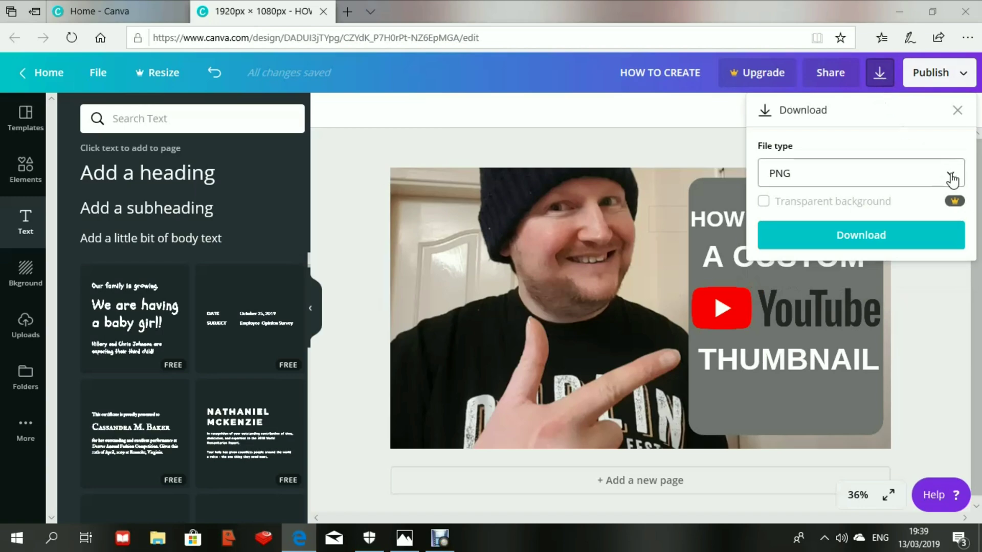
click(850, 247)
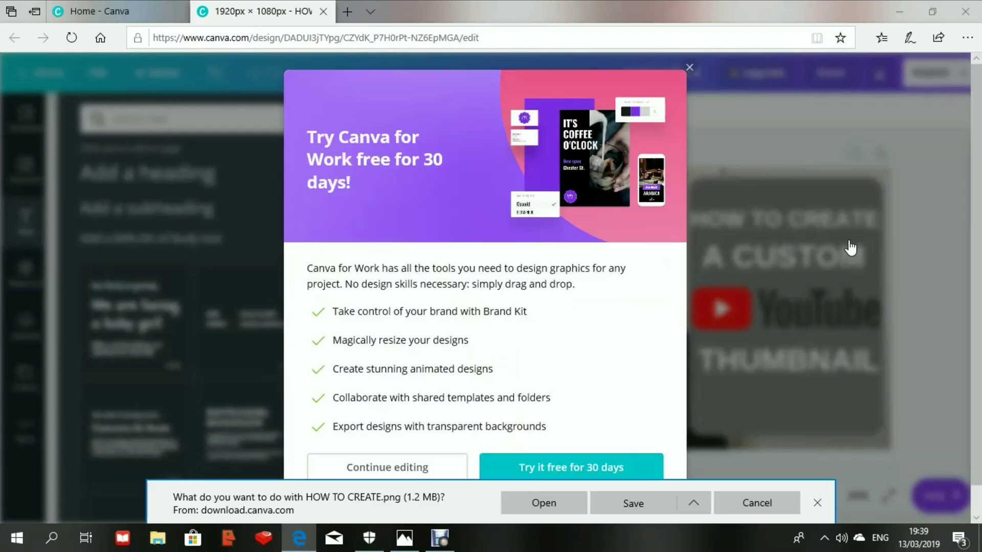
click(618, 505)
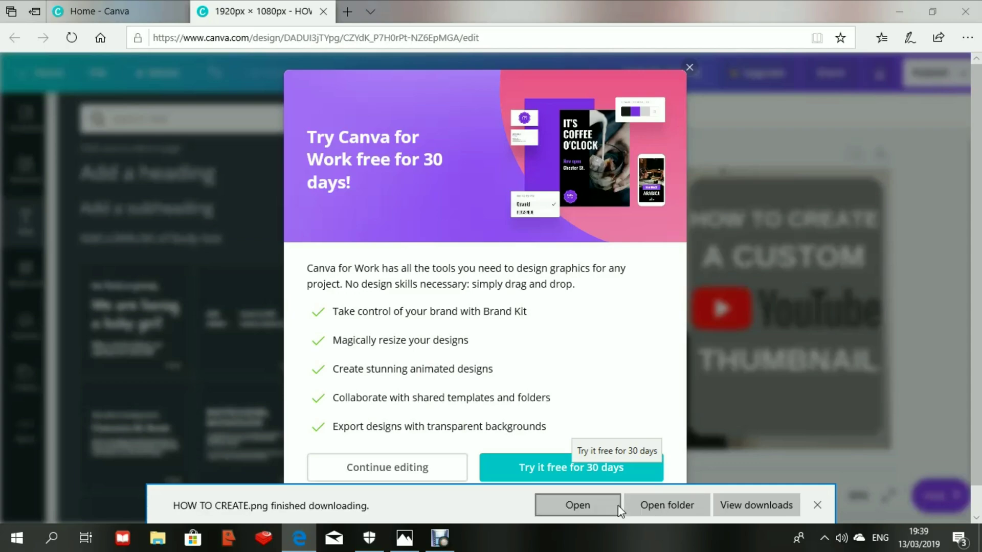
click(689, 68)
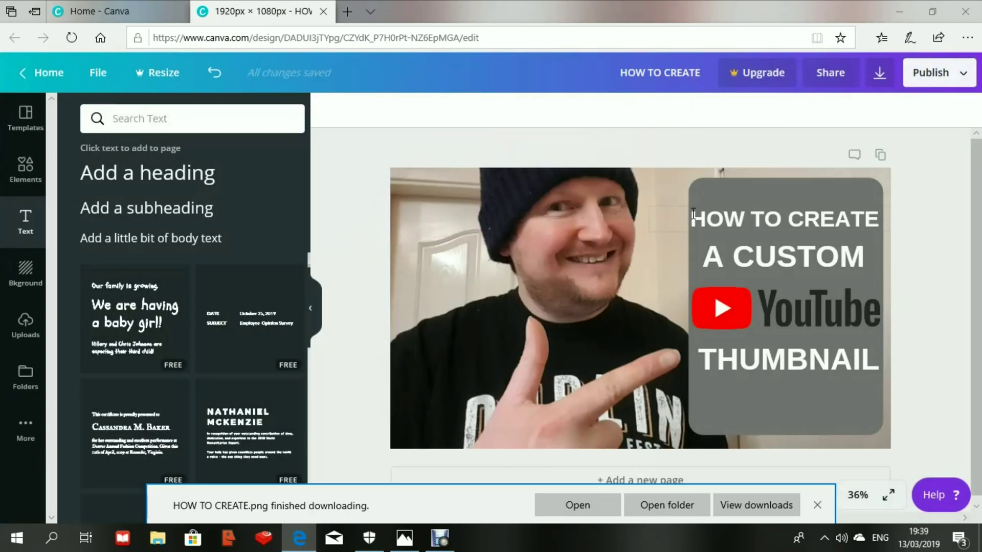
Open the downloaded HOW TO CREATE.png in Photos and maximise the window to check the finished thumbnail.
click(578, 506)
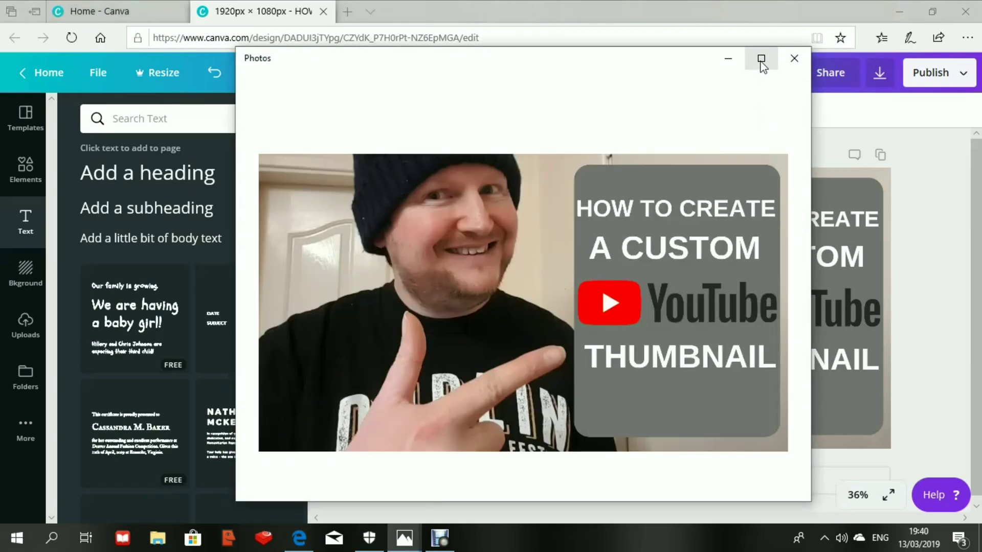
click(761, 61)
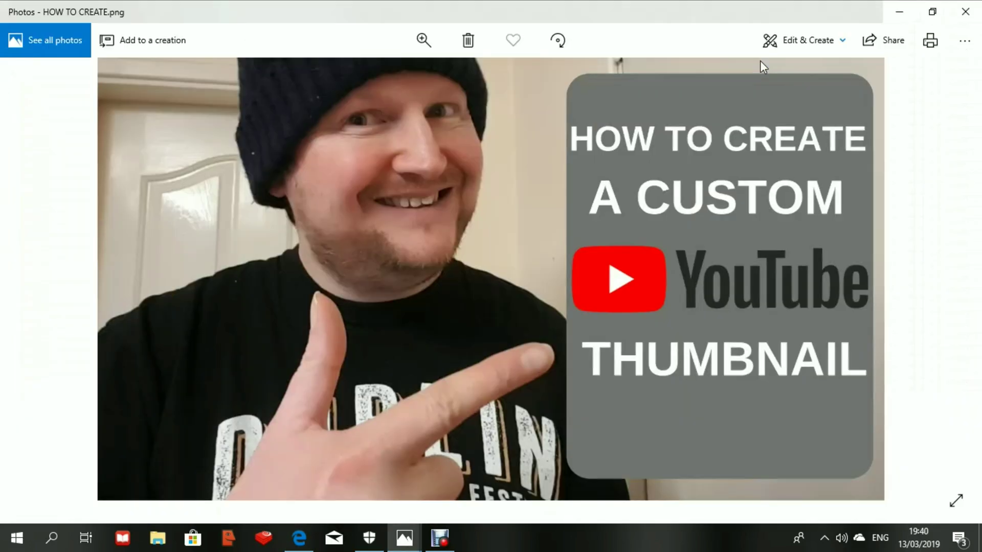